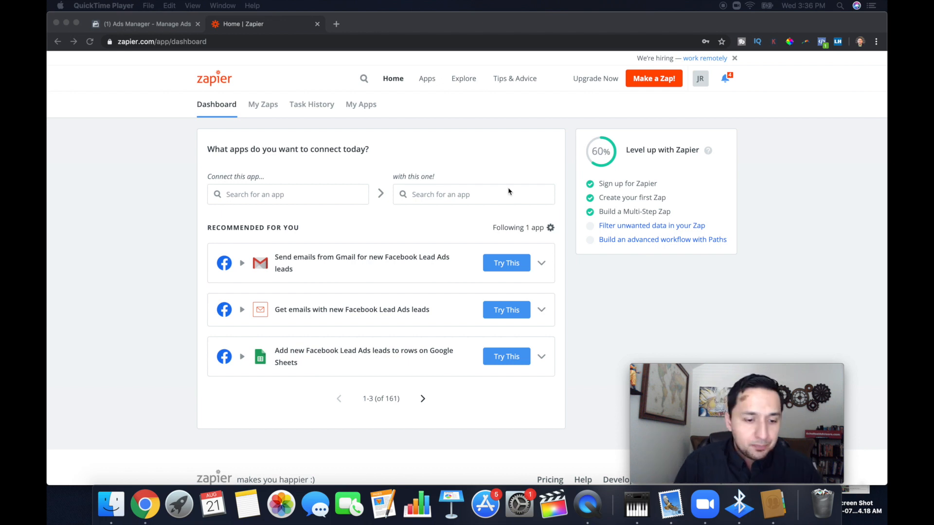
# Open the app directory and look through the popular apps available for integration.
pyautogui.click(428, 82)
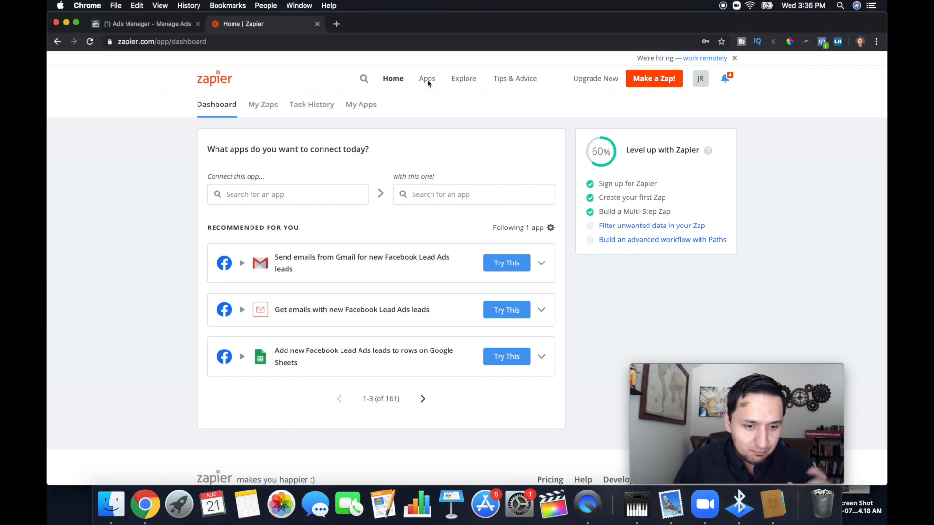
pyautogui.click(428, 80)
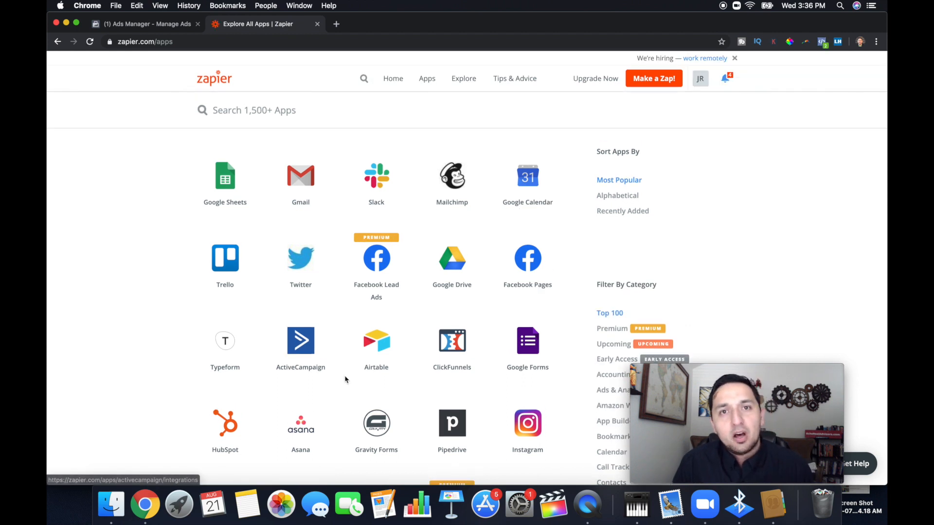
pyautogui.scroll(-2, 345, 379)
pyautogui.scroll(-2, 345, 380)
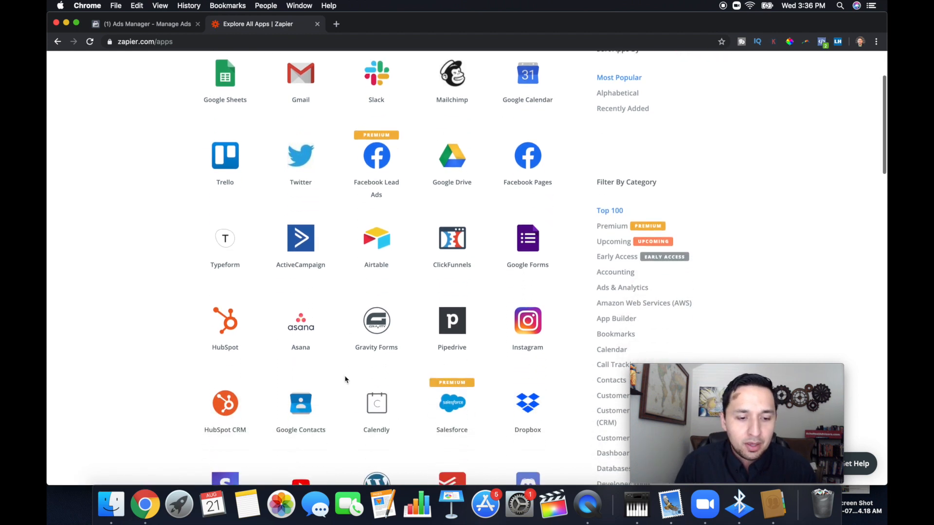
pyautogui.scroll(-6, 389, 292)
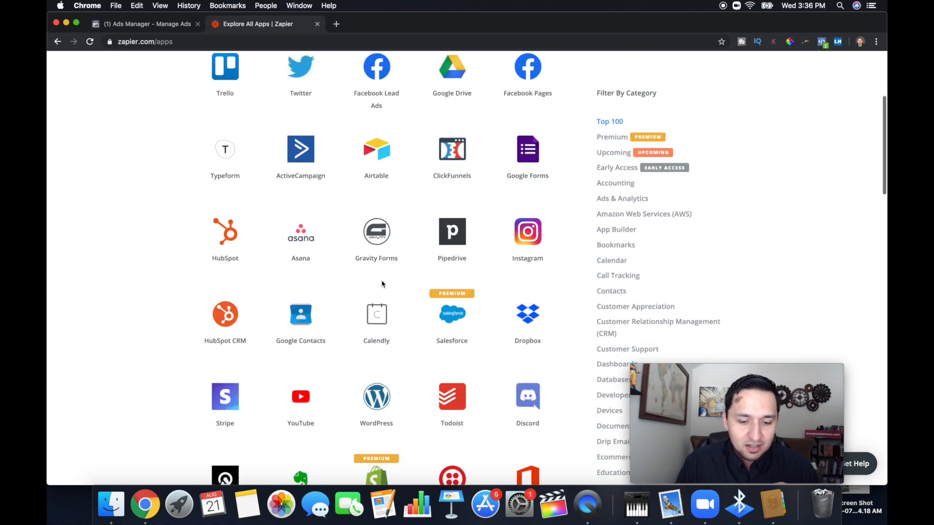
pyautogui.scroll(-9, 285, 369)
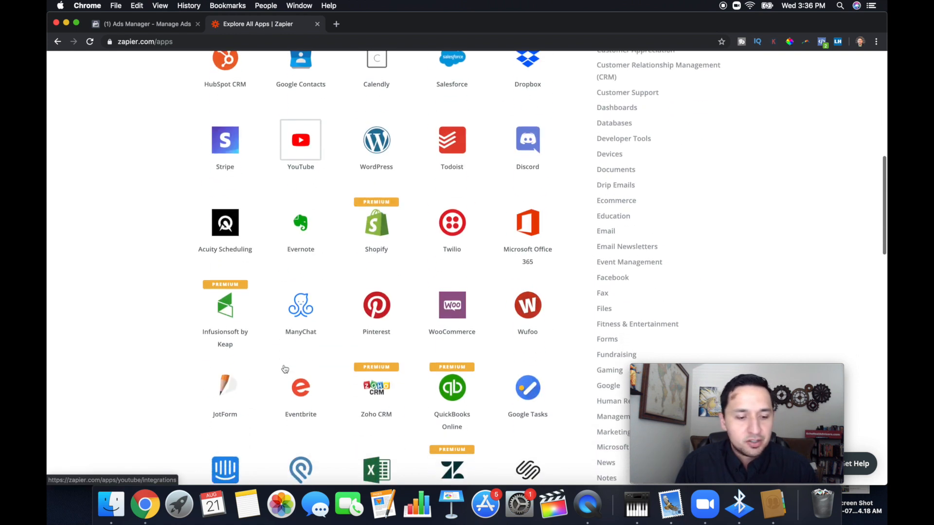
pyautogui.scroll(-7, 366, 323)
pyautogui.scroll(-2, 366, 324)
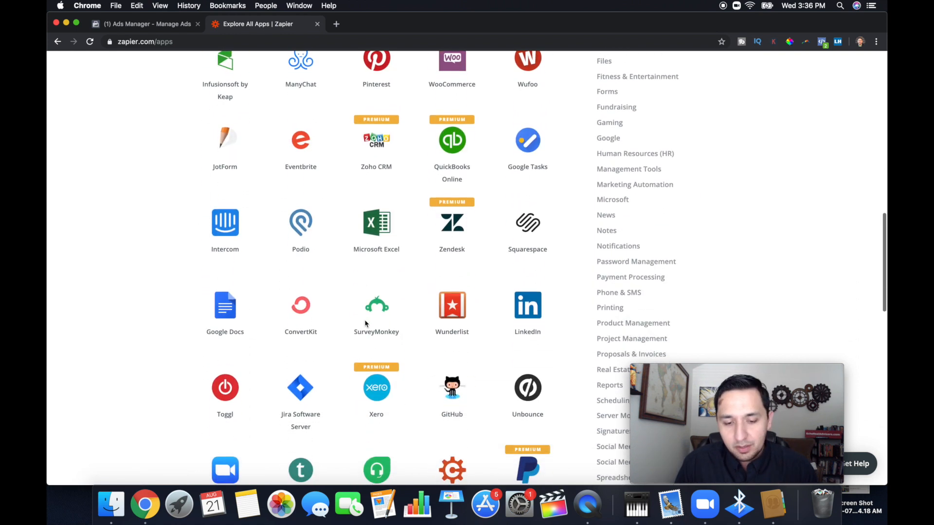
pyautogui.scroll(20, 365, 324)
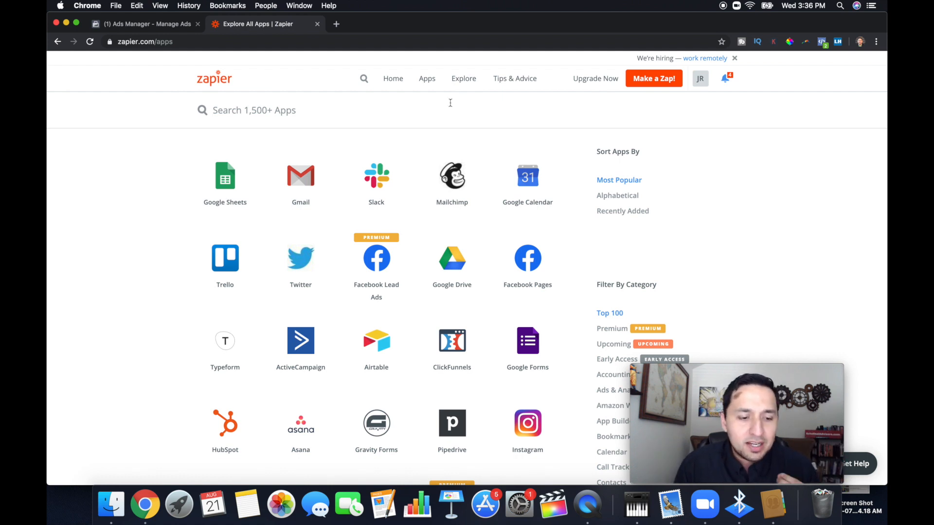
pyautogui.moveTo(292, 204)
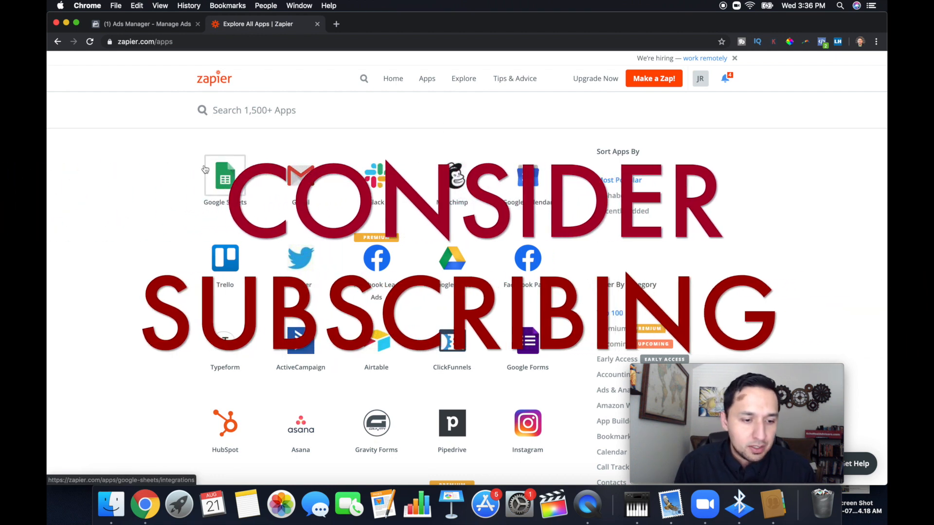
# Create a new Zap with Facebook Lead Ads as the trigger app and New Lead as the trigger.
pyautogui.click(643, 84)
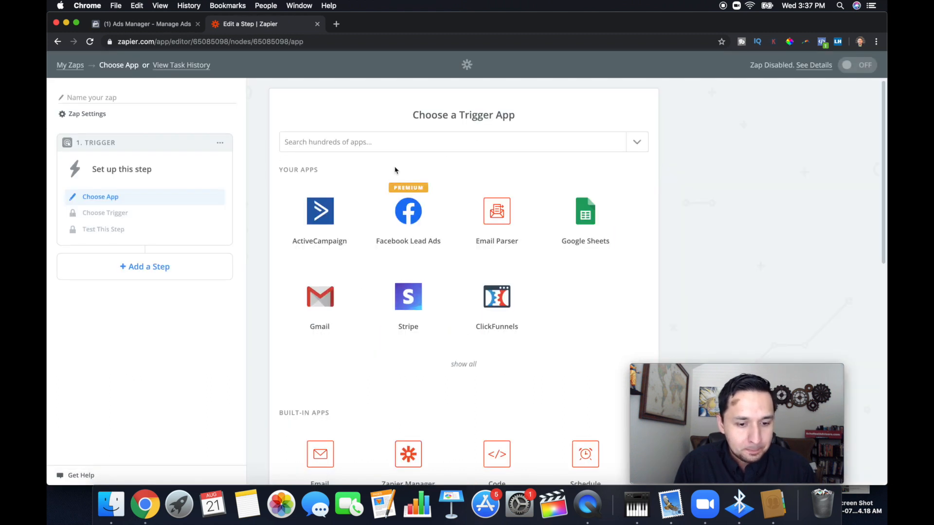
pyautogui.click(411, 225)
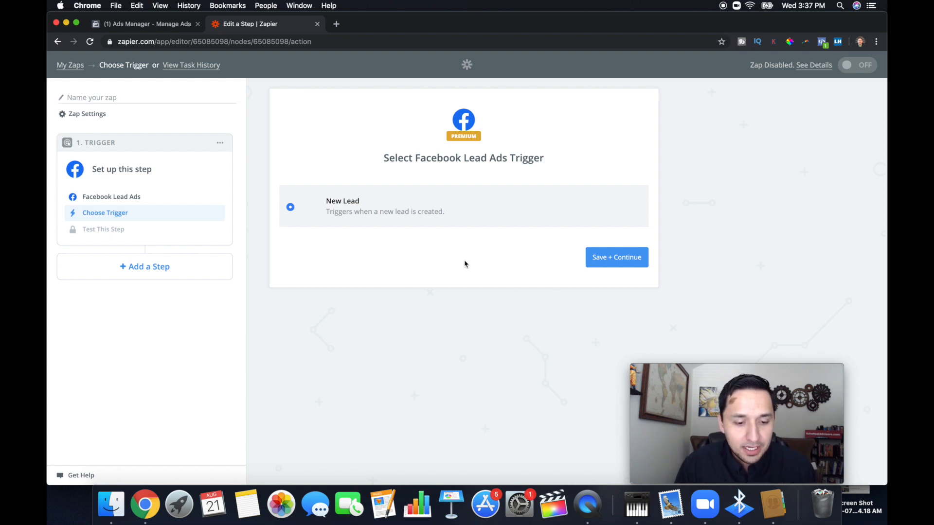
pyautogui.click(612, 263)
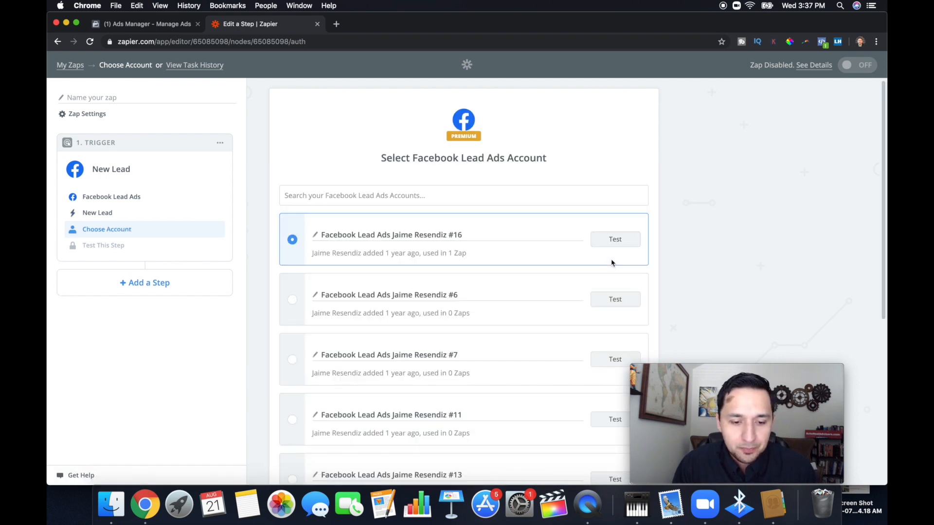
# Review the connected Facebook Lead Ads accounts, test the first listed one and save it as the trigger's account.
pyautogui.scroll(-1, 559, 219)
pyautogui.scroll(-5, 557, 219)
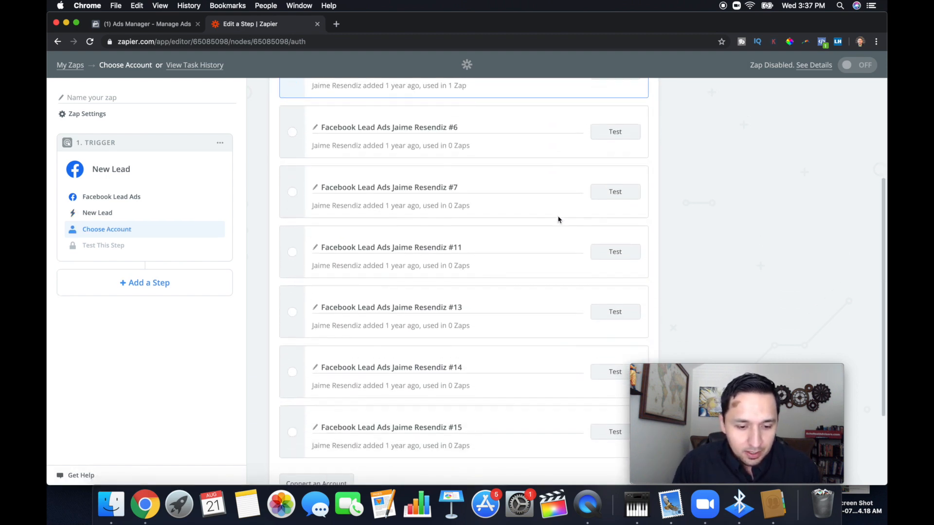
pyautogui.scroll(6, 434, 390)
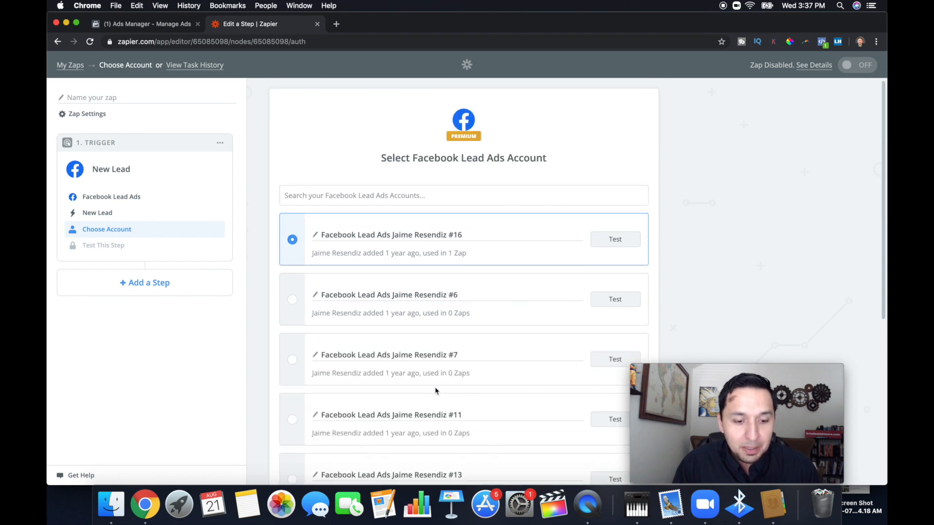
pyautogui.scroll(-3, 435, 390)
pyautogui.scroll(3, 436, 391)
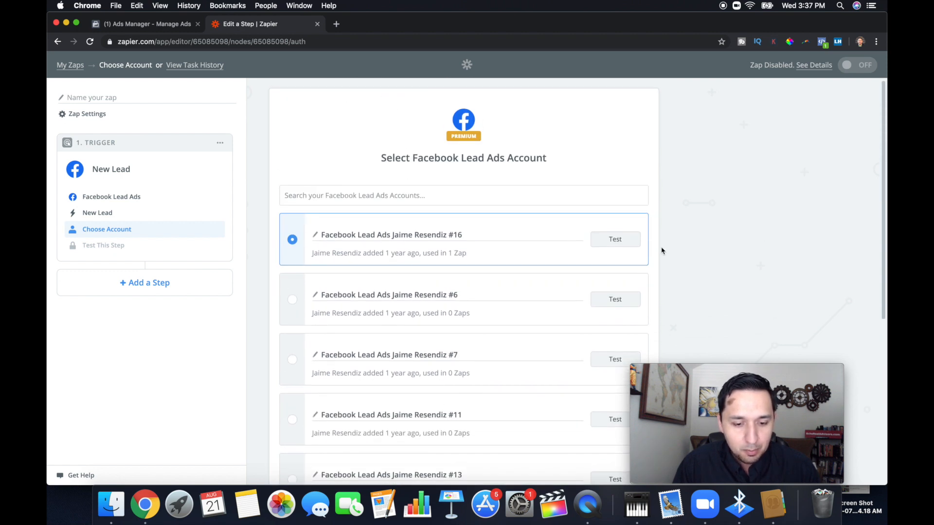
pyautogui.click(609, 241)
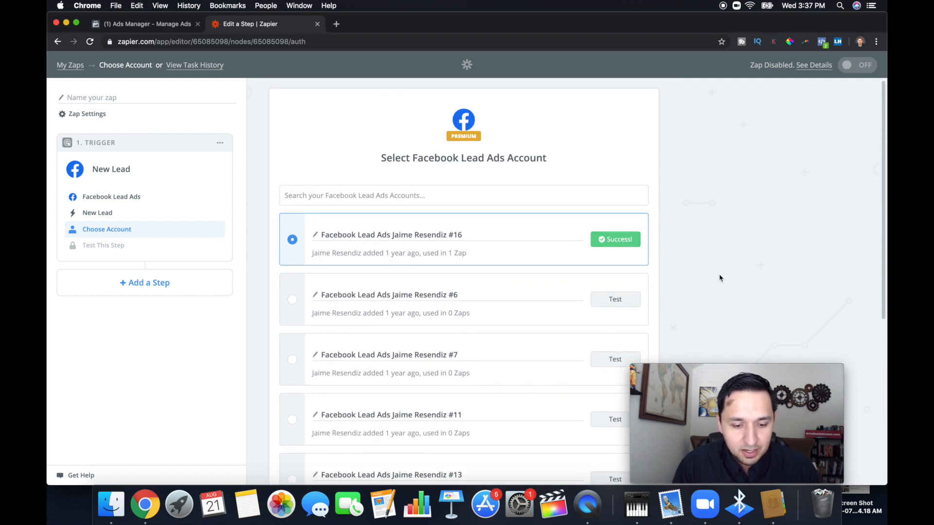
pyautogui.scroll(-6, 720, 277)
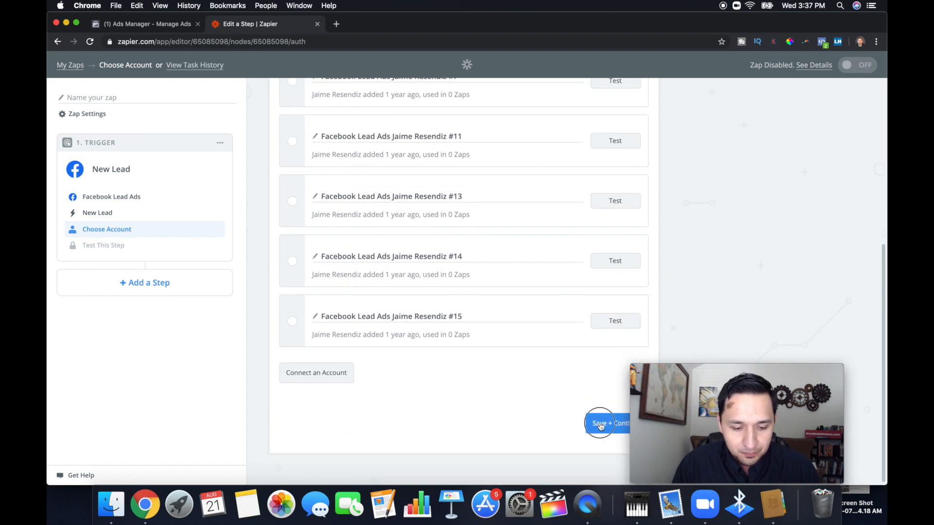
pyautogui.click(600, 424)
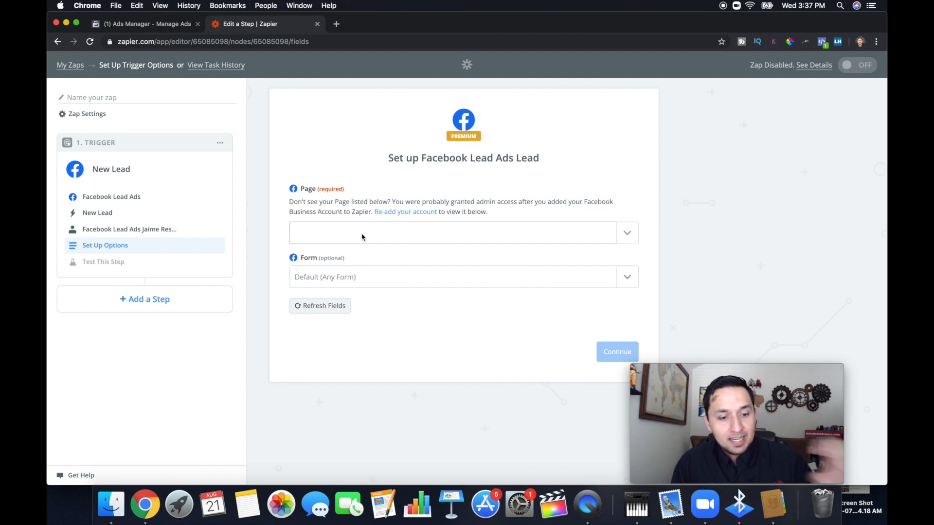
# Set the trigger's page to Echo Real Estate Advisors and its form to Crowley New Construction Community - NEW.
pyautogui.click(627, 234)
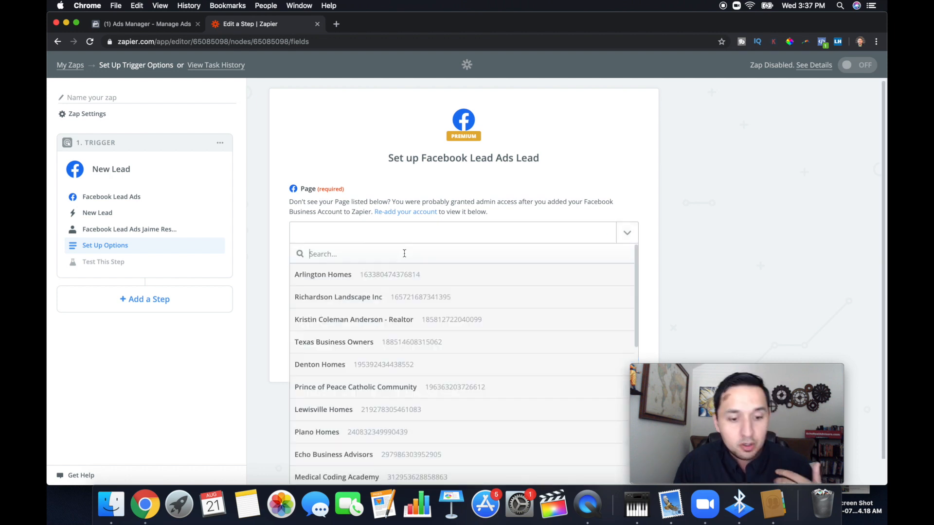
pyautogui.write('echo r')
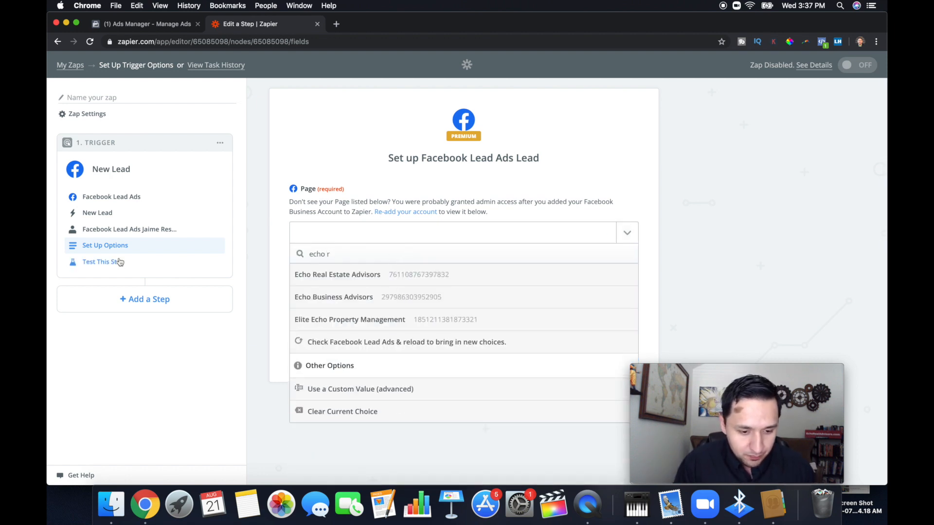
pyautogui.click(340, 281)
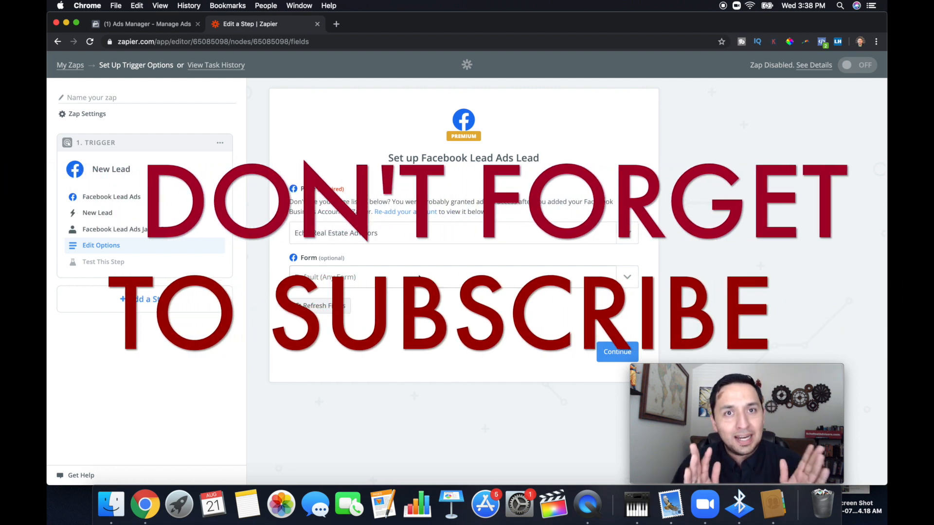
pyautogui.click(419, 278)
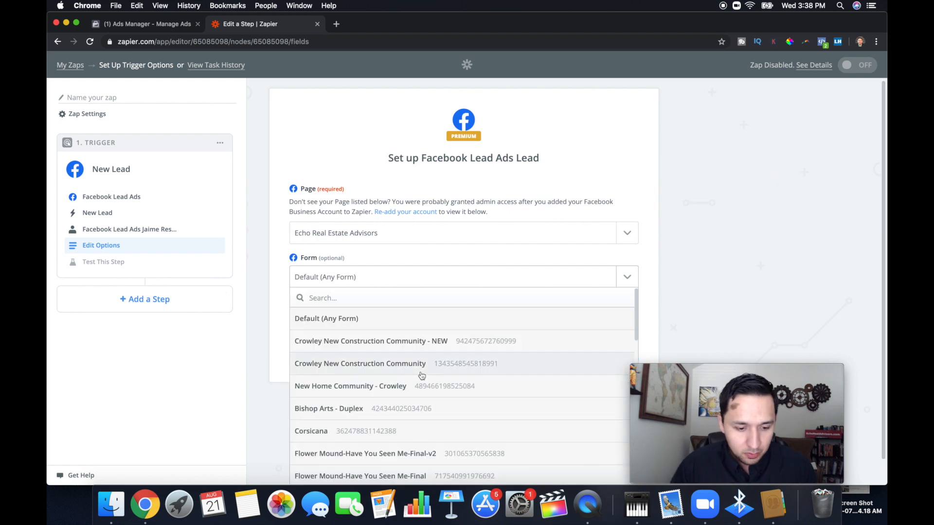
pyautogui.click(404, 343)
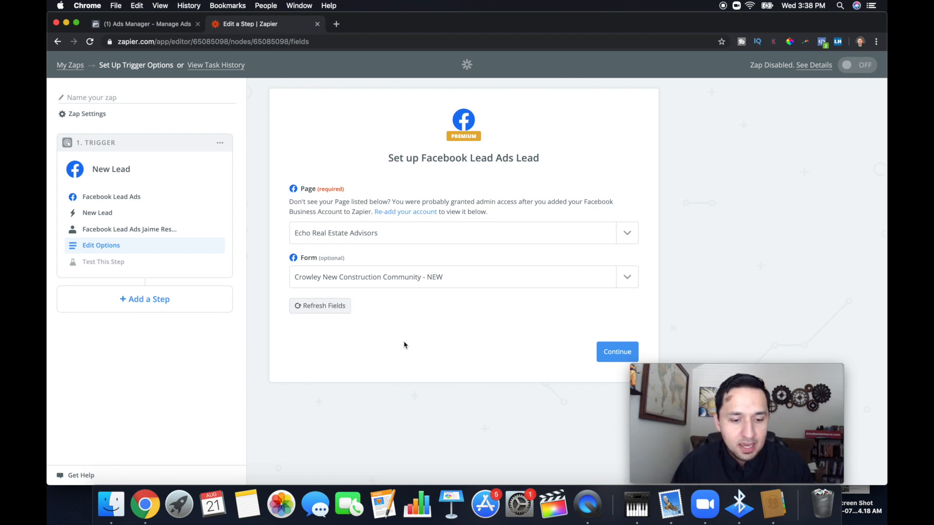
pyautogui.click(610, 357)
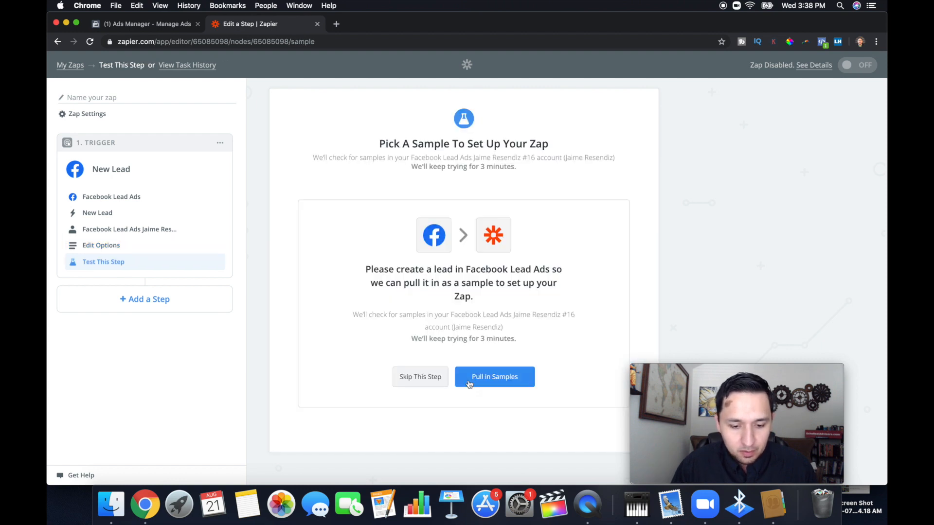
# Pull in samples for the New Lead trigger and accept Lead A as the sample.
pyautogui.click(470, 384)
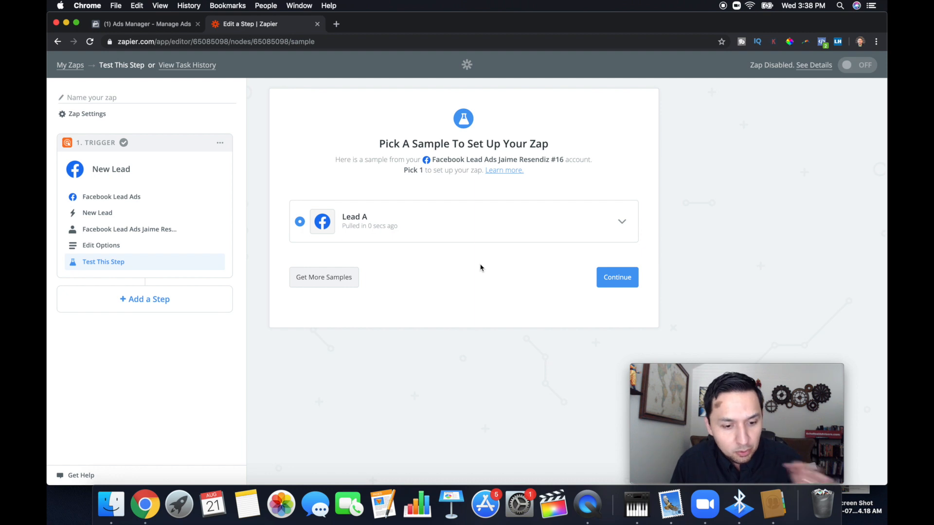
pyautogui.click(630, 281)
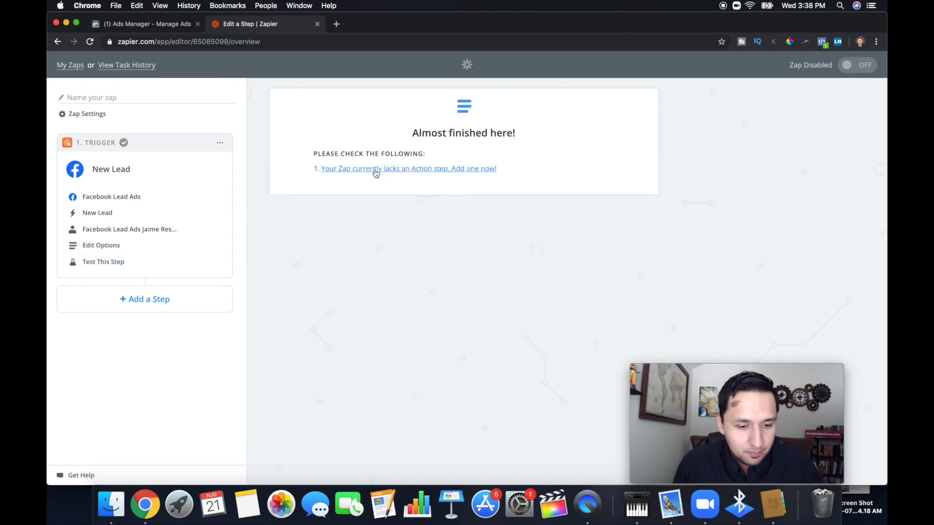
# Add a Gmail action step using Send Email, then test and save its connected Gmail account.
pyautogui.click(376, 171)
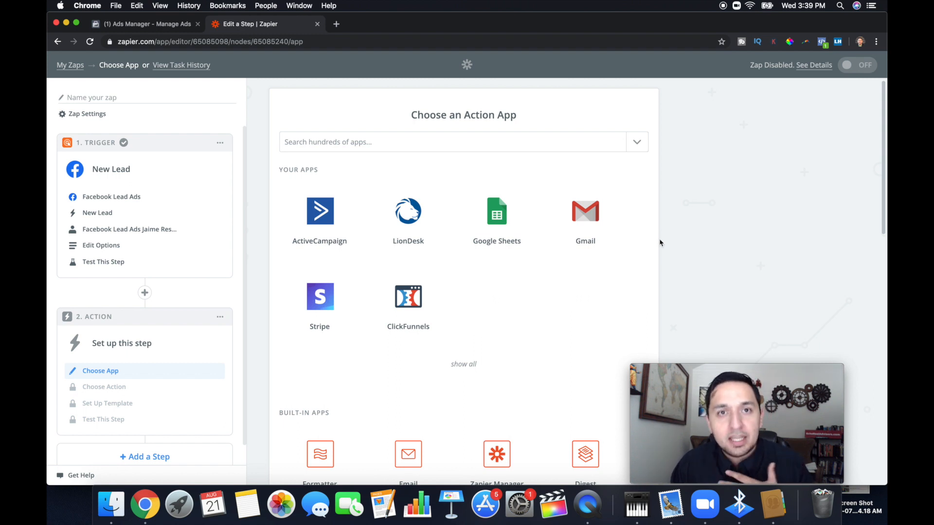
pyautogui.click(585, 220)
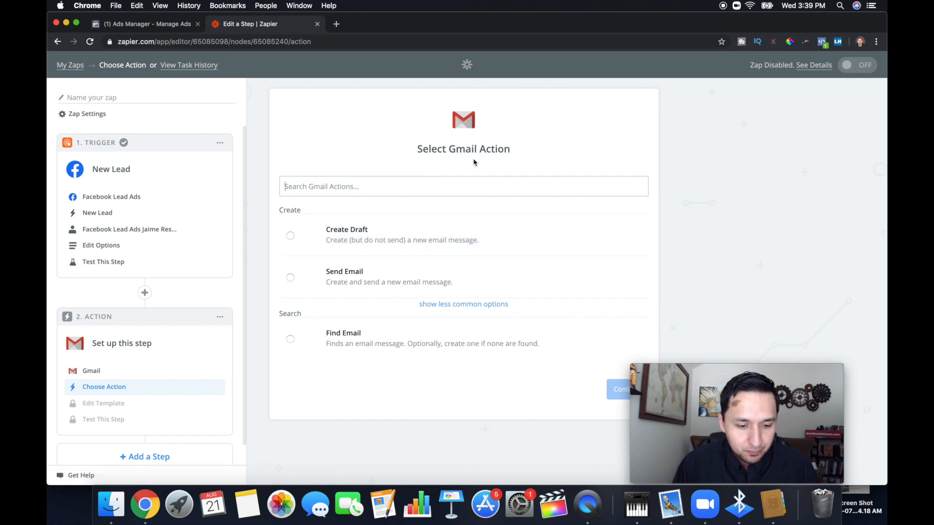
pyautogui.click(291, 278)
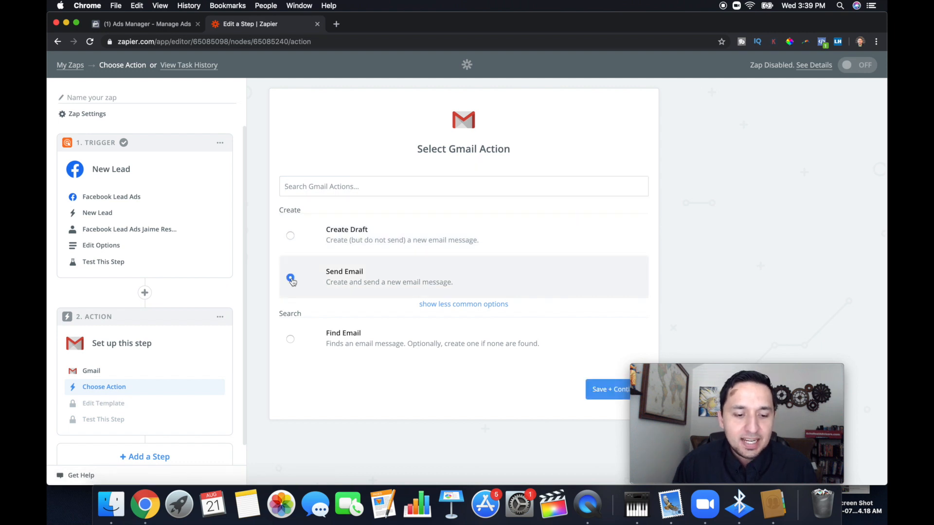
pyautogui.click(606, 392)
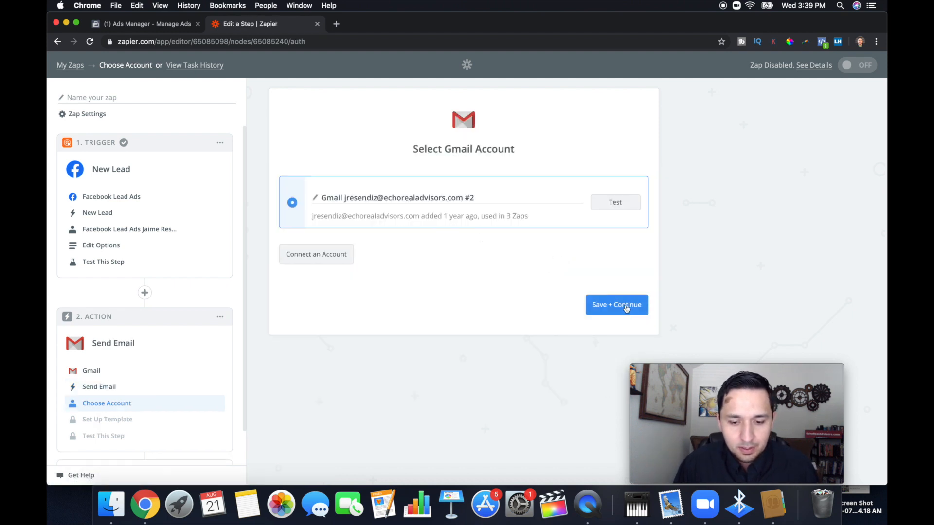
pyautogui.click(616, 203)
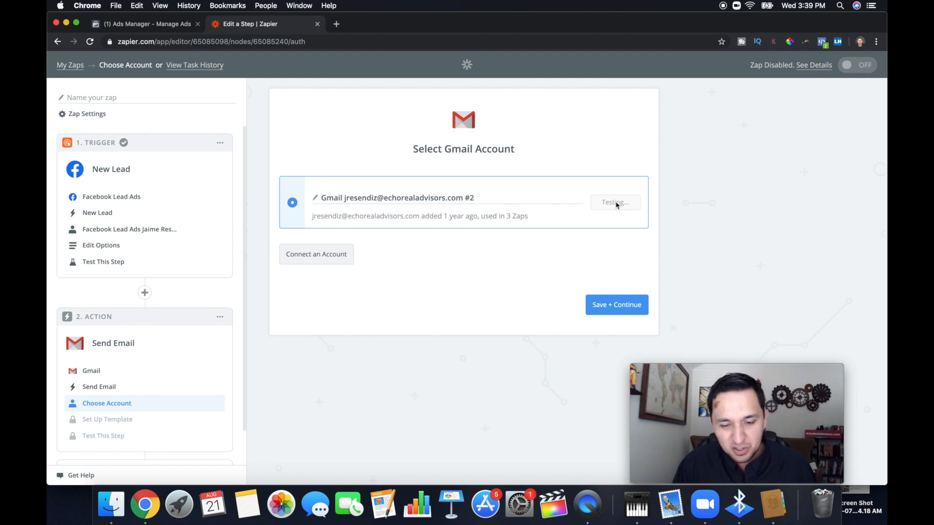
pyautogui.click(615, 312)
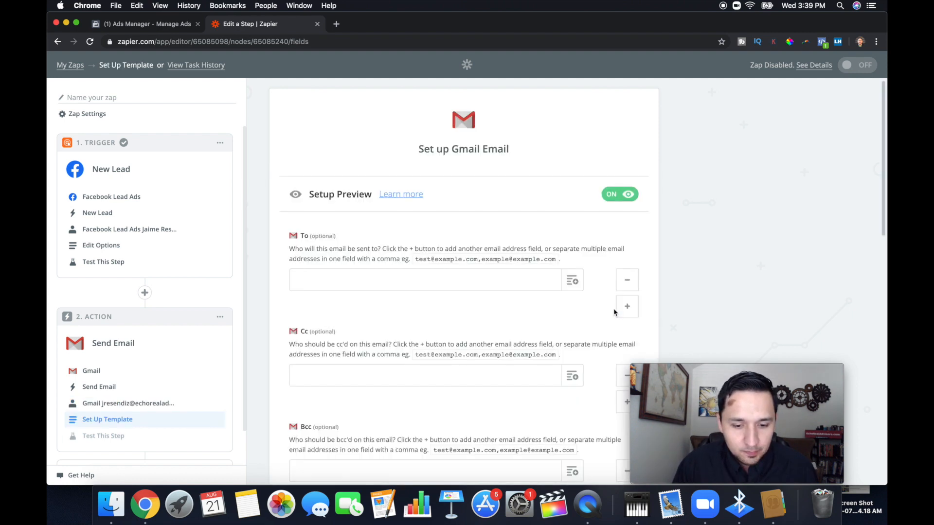
# Enter the recipient's email address in the email's To field and view the New Lead fields that could be inserted there.
pyautogui.click(376, 282)
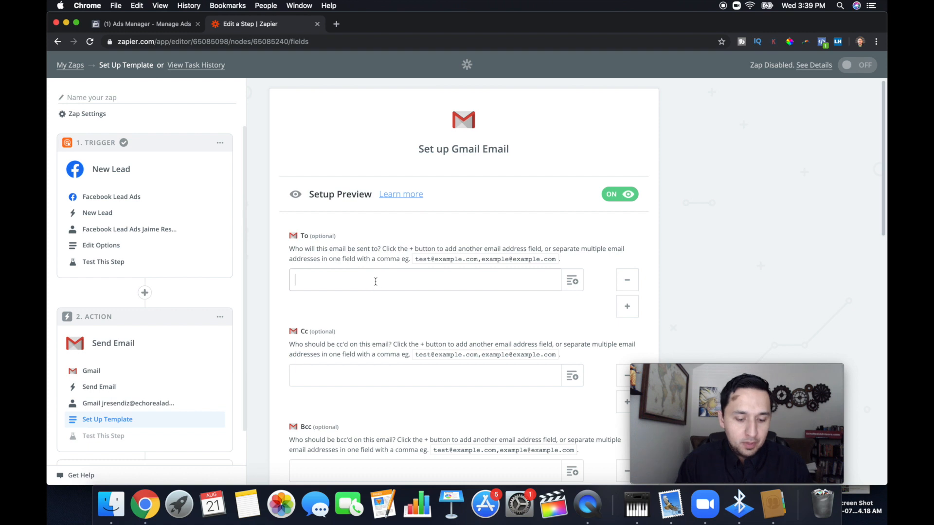
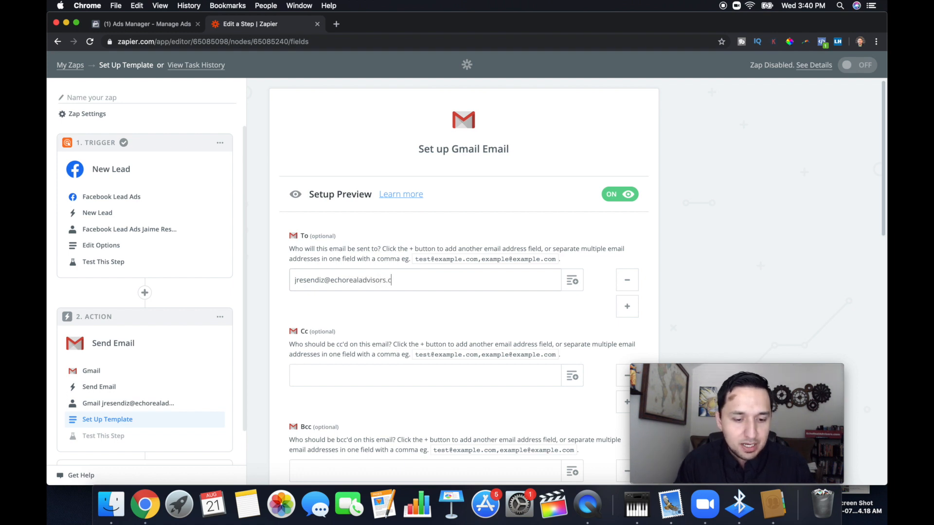
pyautogui.scroll(-2, 404, 263)
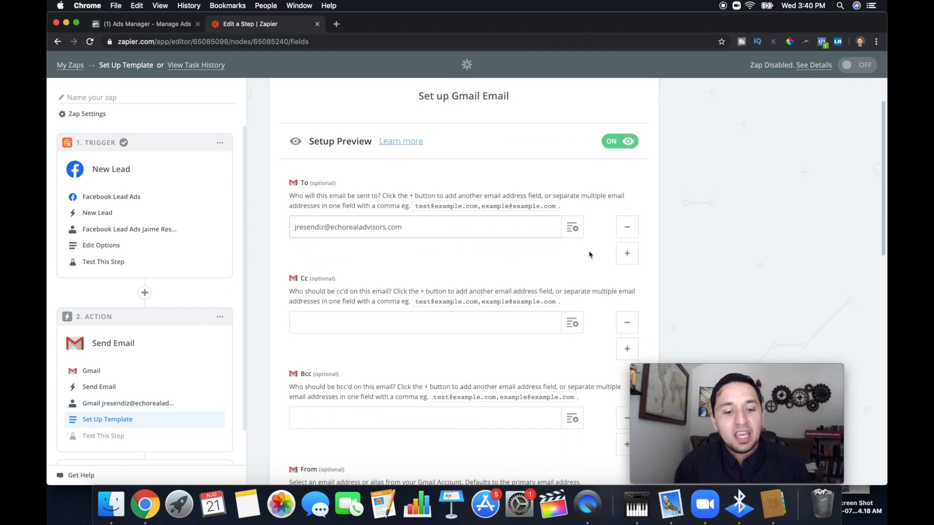
pyautogui.scroll(-1, 494, 227)
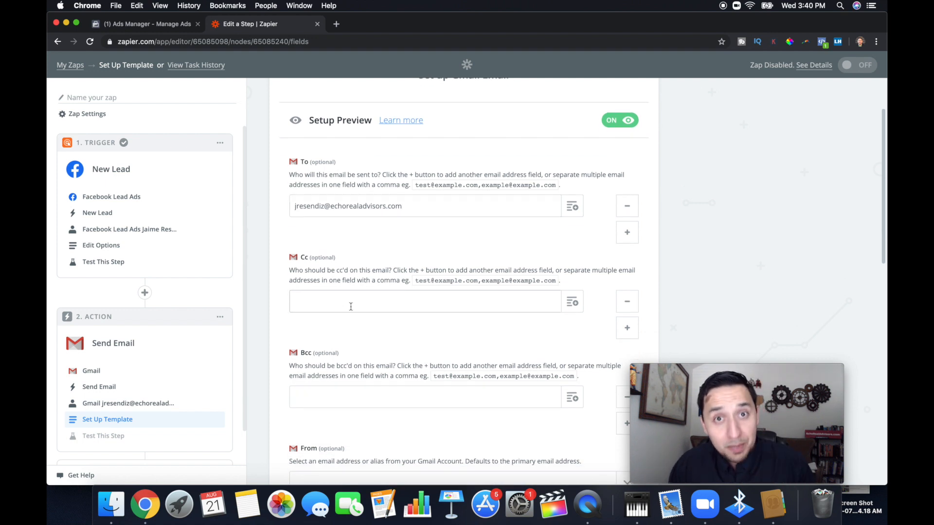
pyautogui.click(573, 206)
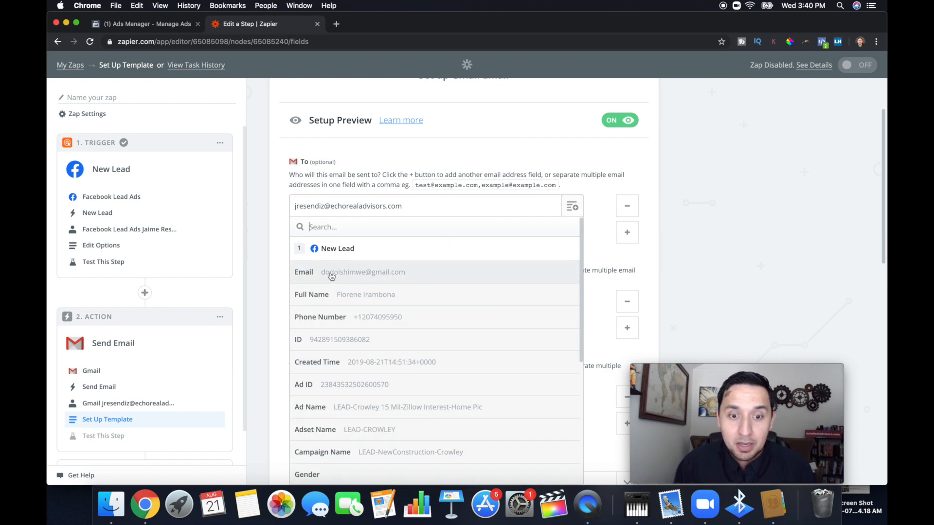
pyautogui.click(755, 263)
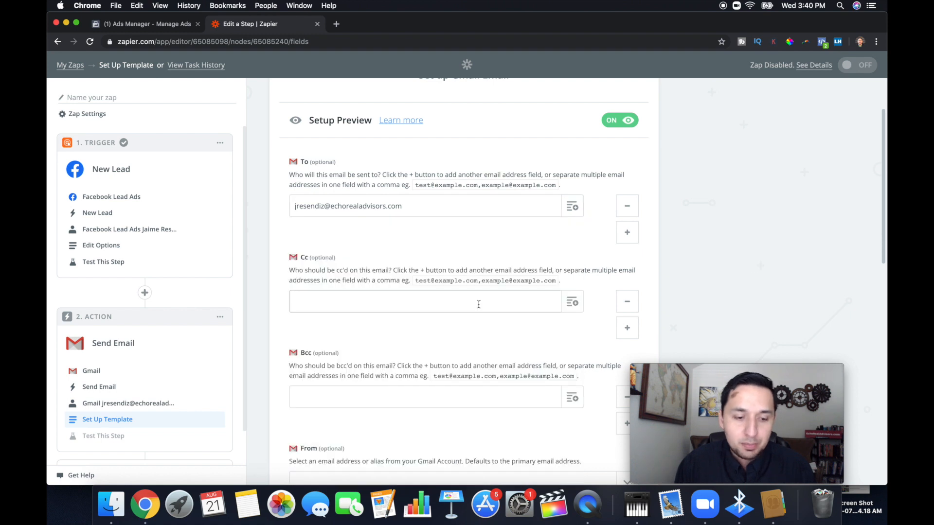
# Leave Cc and Bcc empty and choose the connected Gmail account's address as the From address.
pyautogui.scroll(-2, 479, 305)
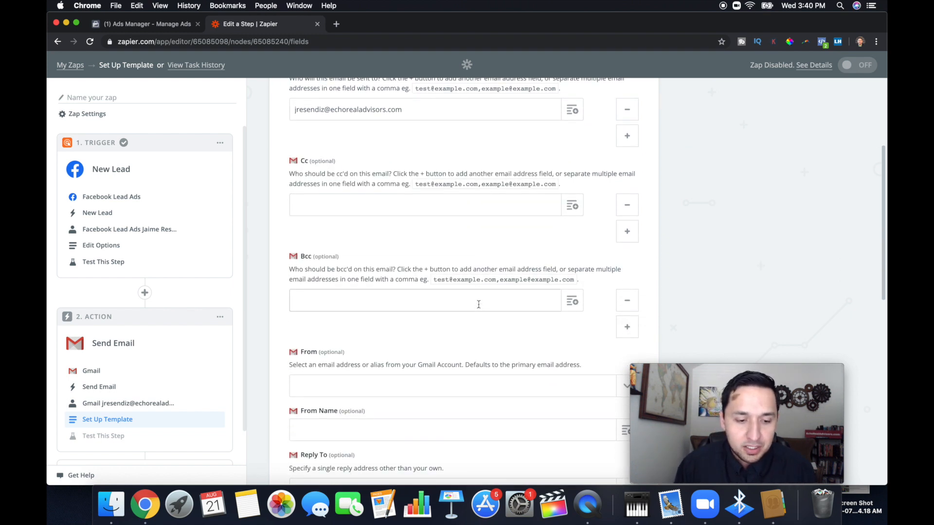
pyautogui.scroll(-1, 326, 206)
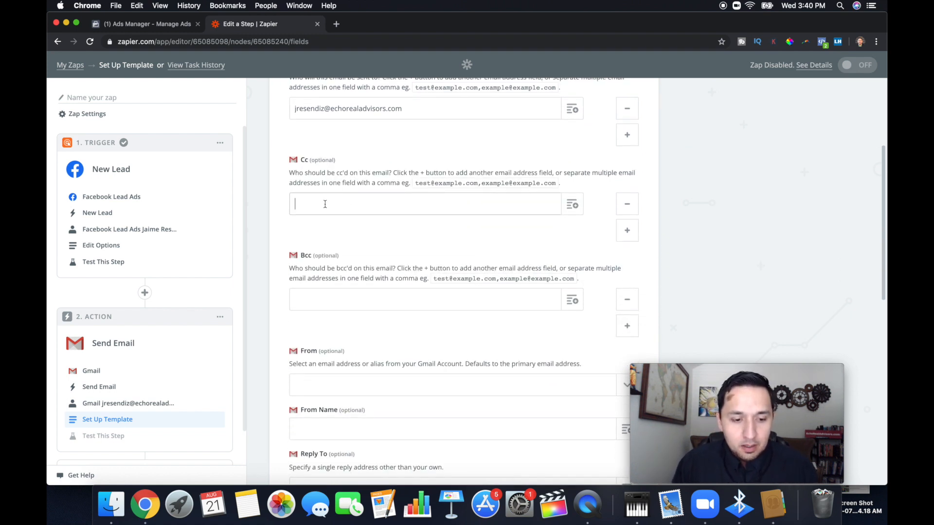
pyautogui.scroll(-2, 325, 214)
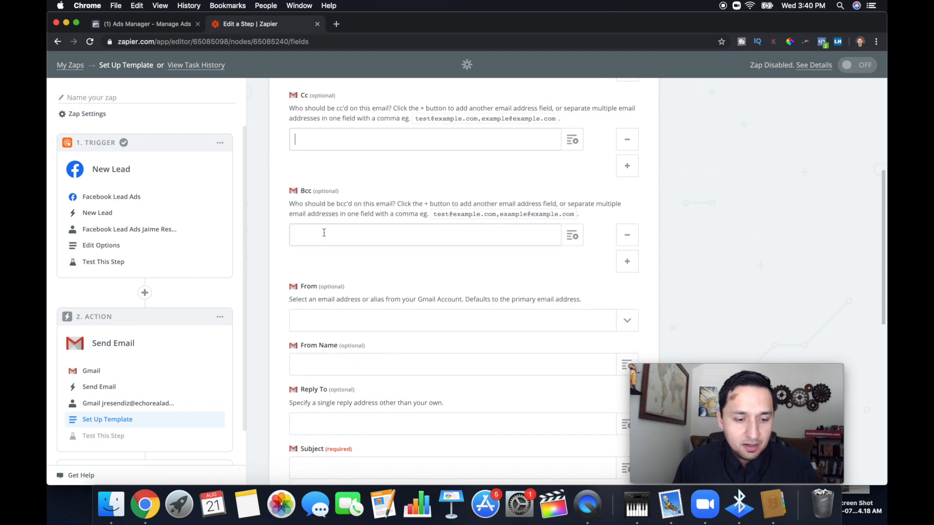
pyautogui.click(330, 281)
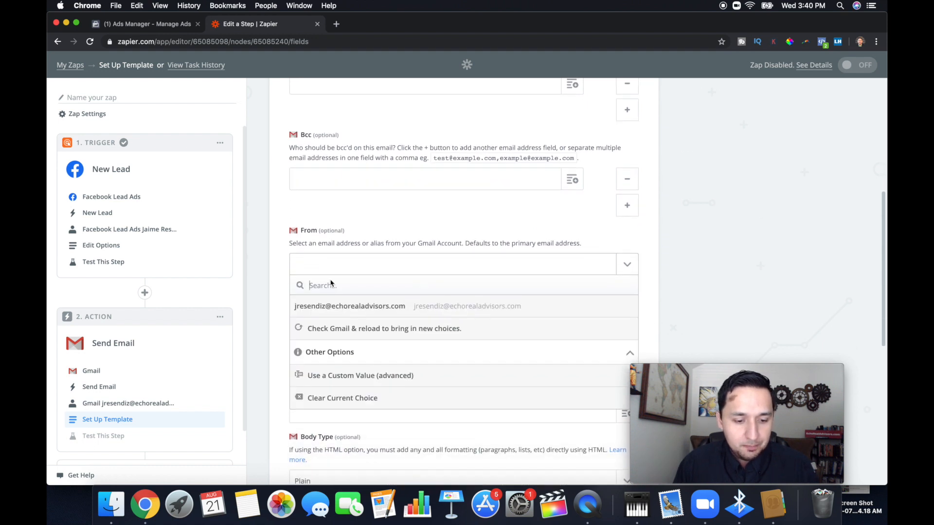
pyautogui.click(335, 295)
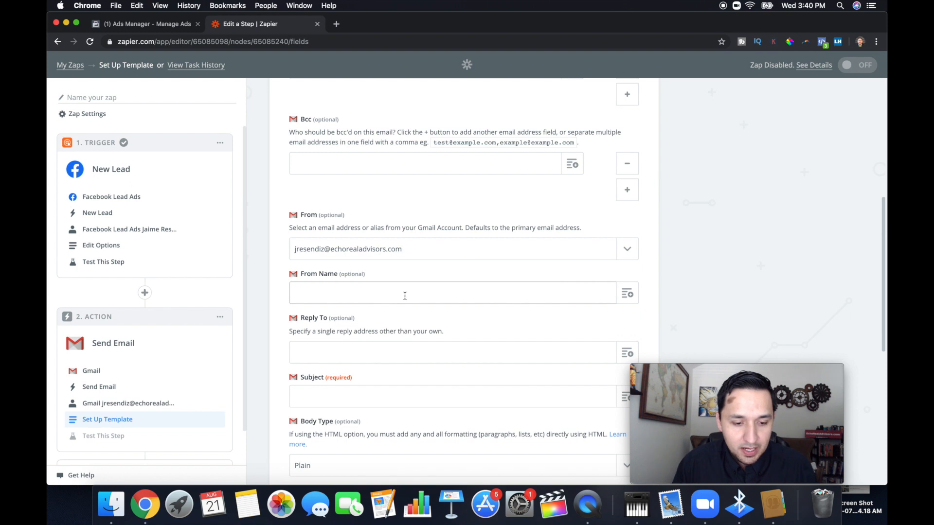
# Set the email's Subject to "FACEBOOK LEAD - CROWLEY NEW CONSTRUCTION CAMPAIGN".
pyautogui.scroll(-1, 405, 297)
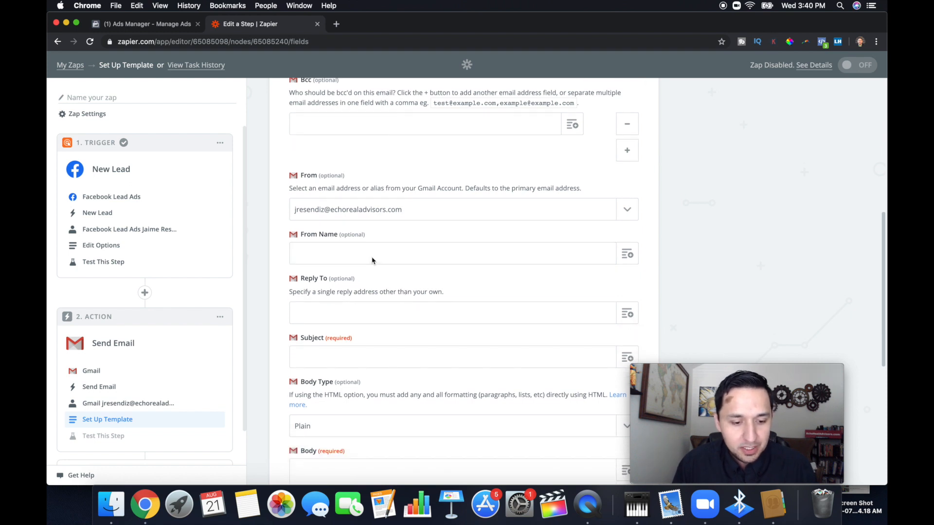
pyautogui.scroll(-2, 373, 262)
pyautogui.click(371, 308)
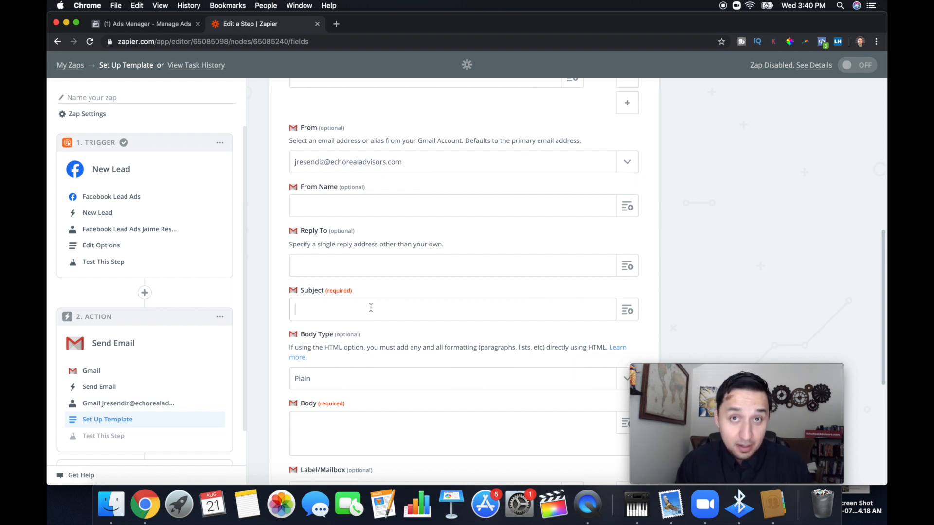
pyautogui.write('FACE')
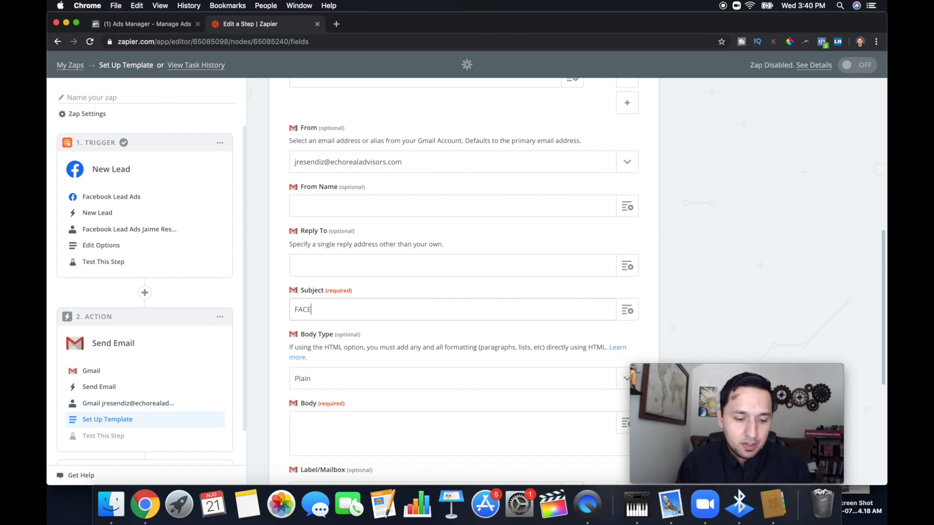
pyautogui.write('BOOK LEAD ')
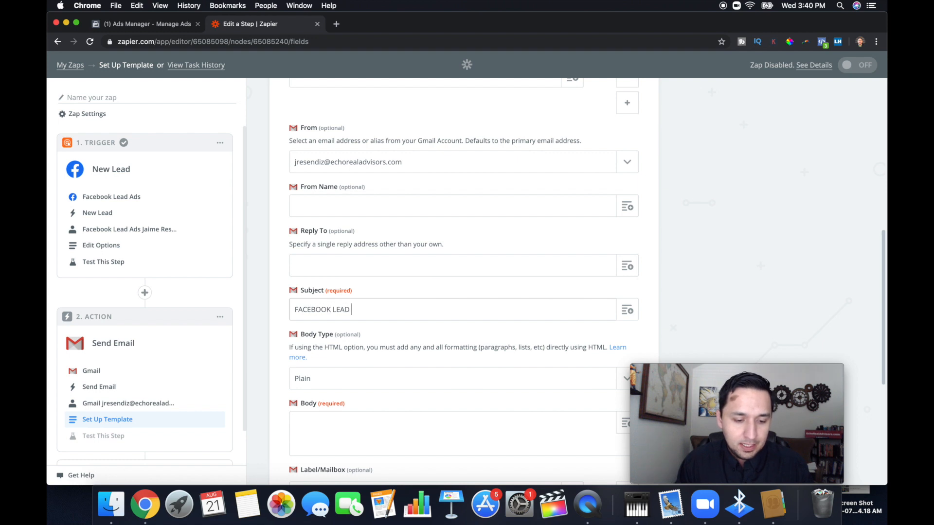
pyautogui.write('- CROWLEY CAMP')
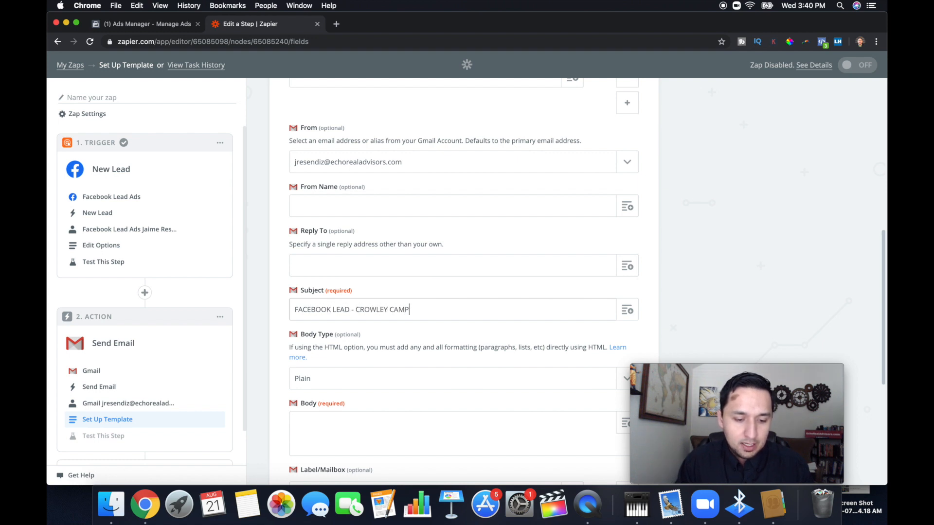
pyautogui.press('BackSpace')
pyautogui.press('BackSpace')
pyautogui.write('NEW CON')
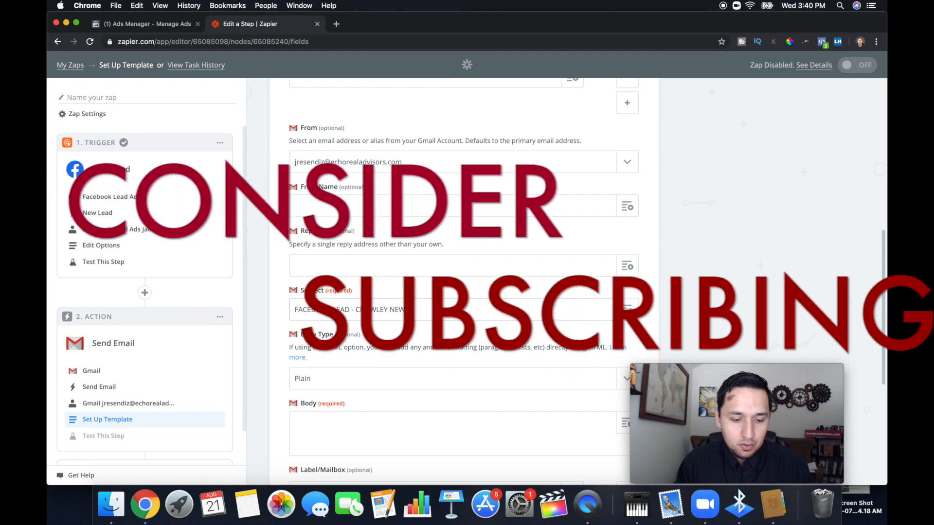
pyautogui.press('BackSpace')
pyautogui.press('BackSpace')
pyautogui.press('BackSpace')
pyautogui.write('CO')
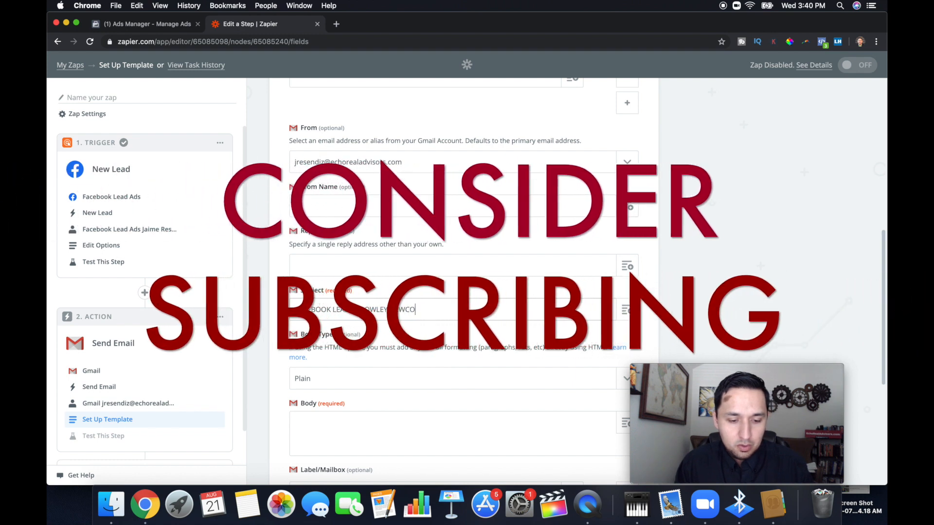
pyautogui.write('N L')
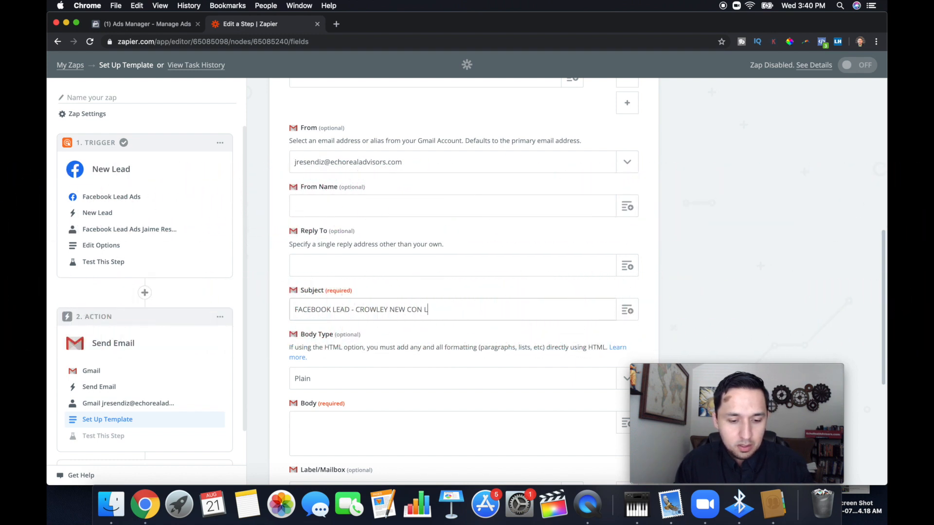
pyautogui.press('BackSpace')
pyautogui.write('CAMPAIN')
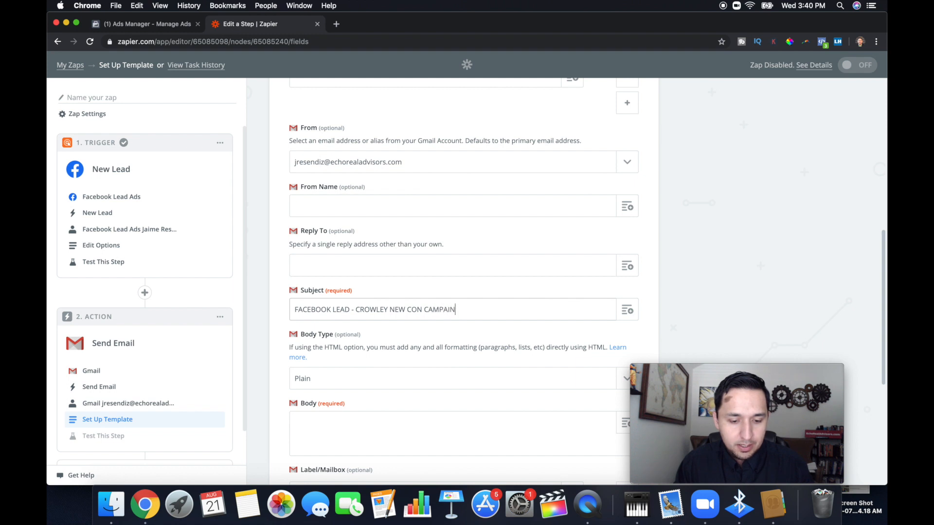
pyautogui.press('Left')
pyautogui.write('G')
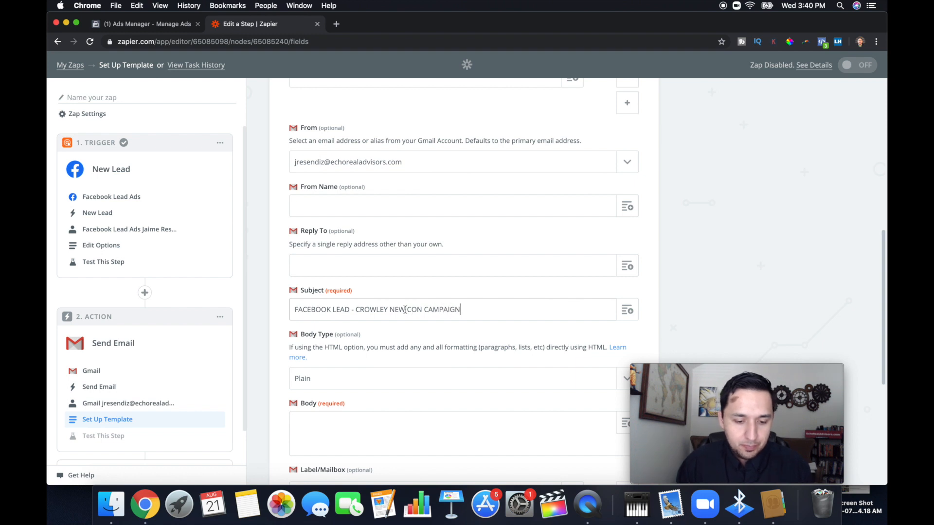
pyautogui.click(422, 313)
pyautogui.write('STRUCTION')
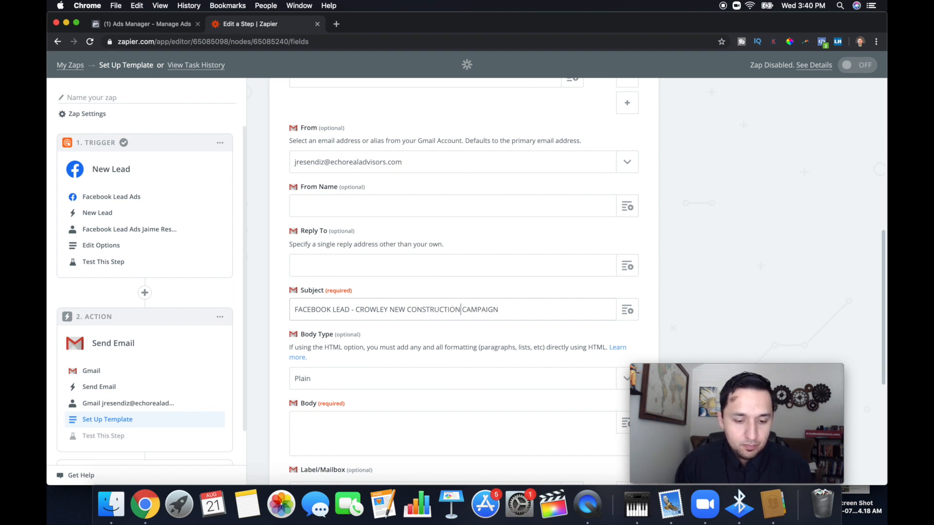
# Review the Body Type choices for the email and leave it on Plain.
pyautogui.scroll(-3, 422, 313)
pyautogui.scroll(-2, 367, 257)
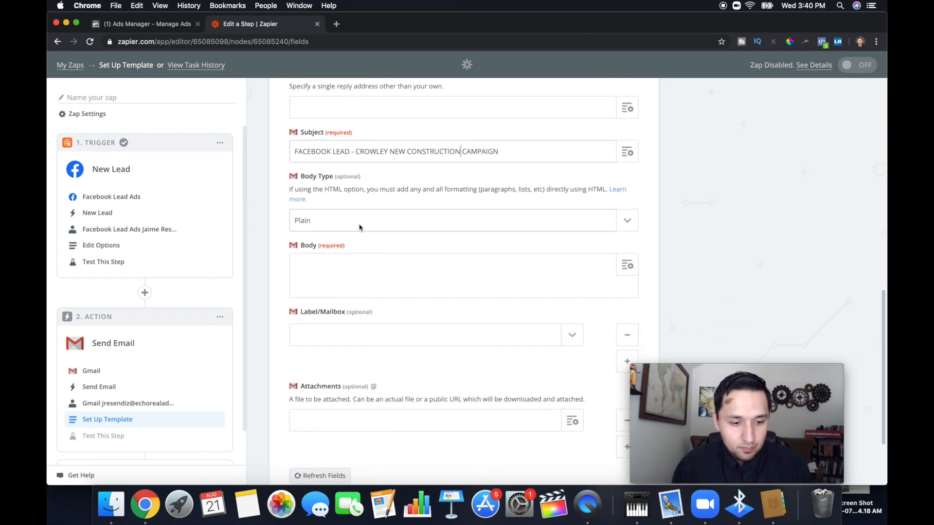
pyautogui.click(411, 280)
pyautogui.scroll(-1, 386, 278)
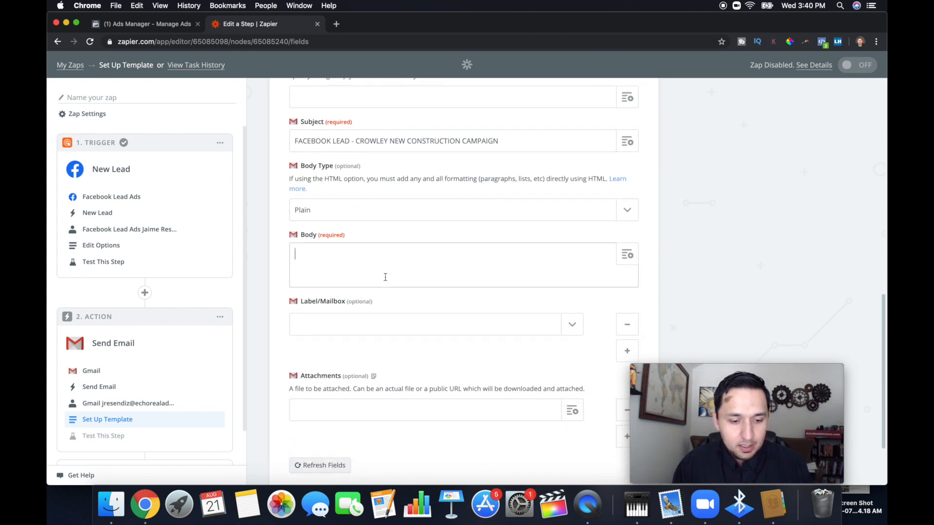
pyautogui.click(404, 217)
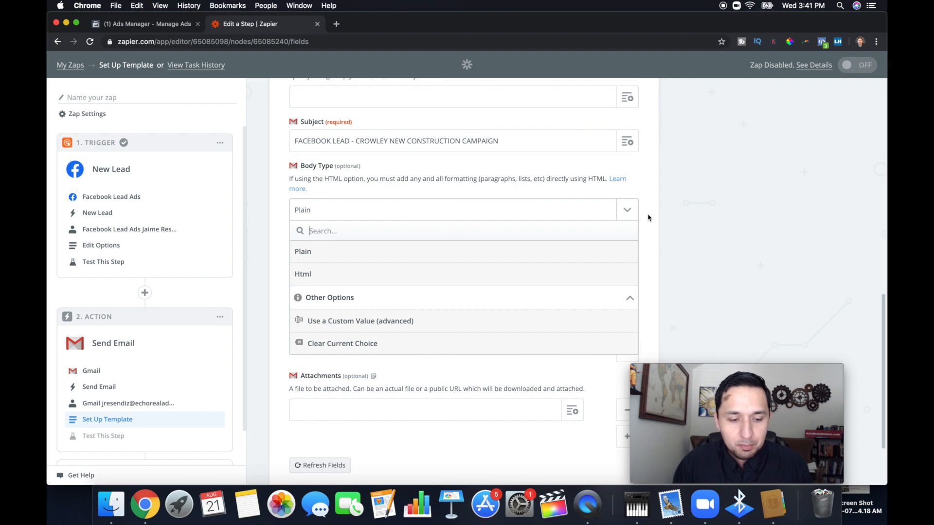
pyautogui.click(627, 214)
# Fill the email's Body with the New Lead's Full Name, Email and Phone Number fields, each on its own line.
pyautogui.click(386, 251)
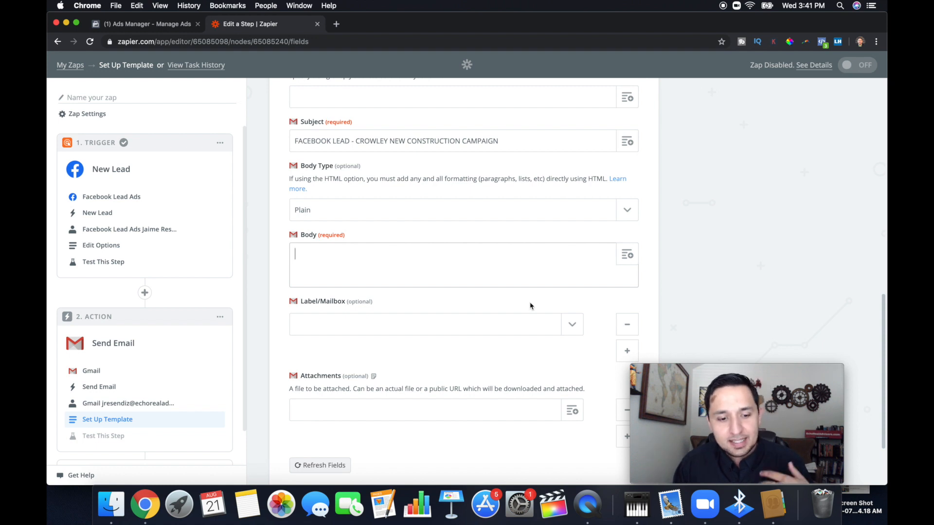
pyautogui.click(629, 254)
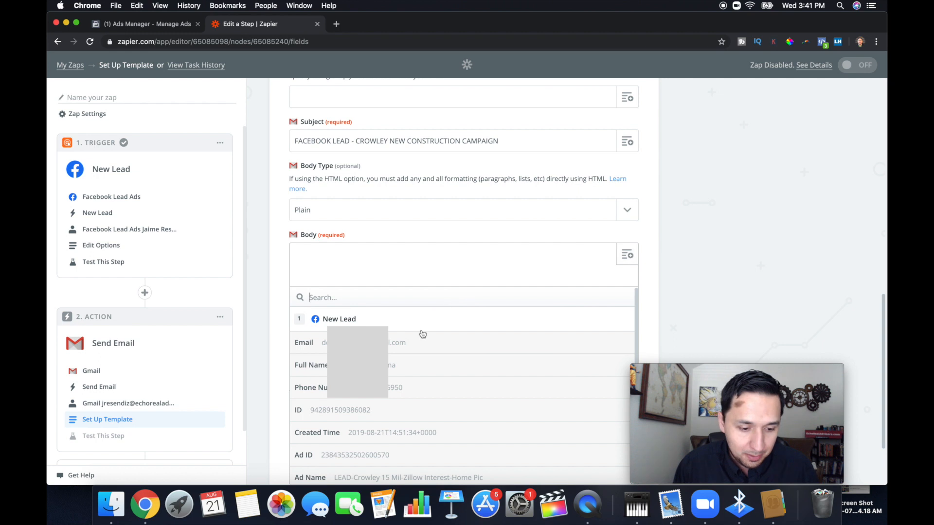
pyautogui.click(358, 365)
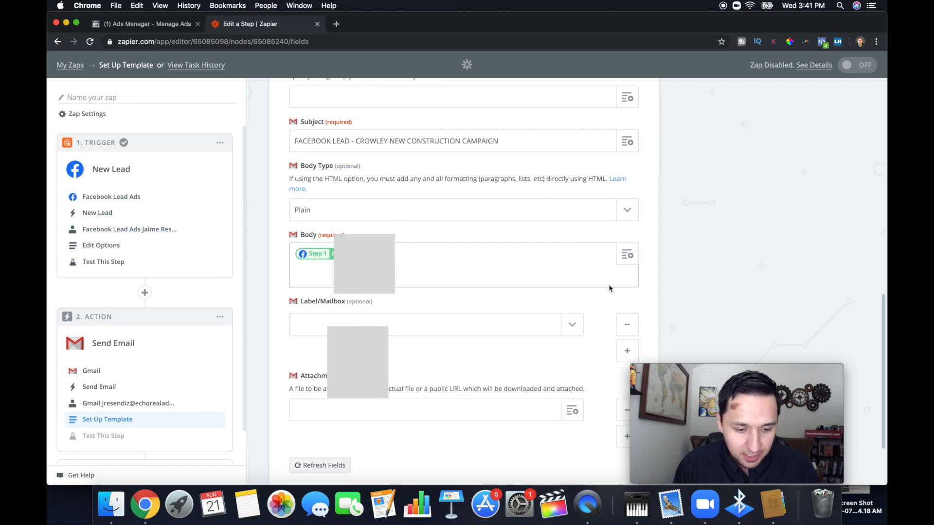
pyautogui.click(627, 254)
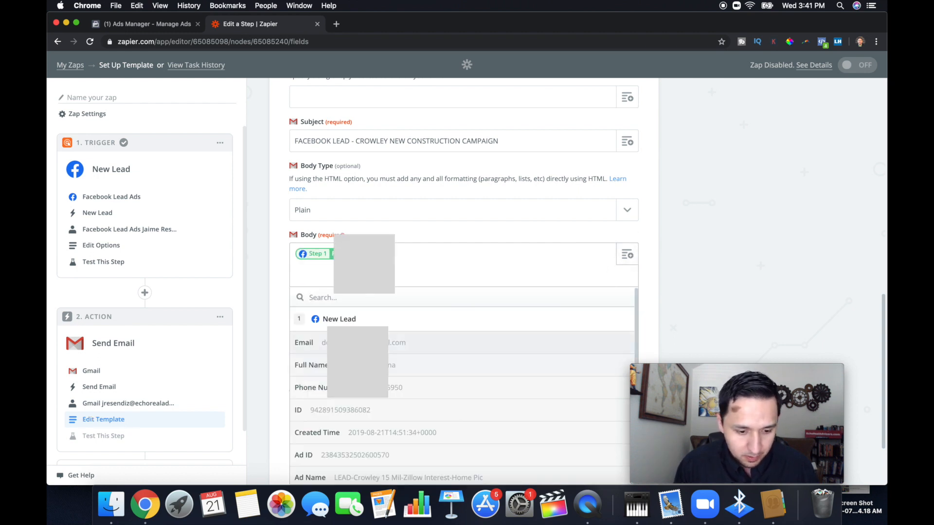
pyautogui.click(359, 340)
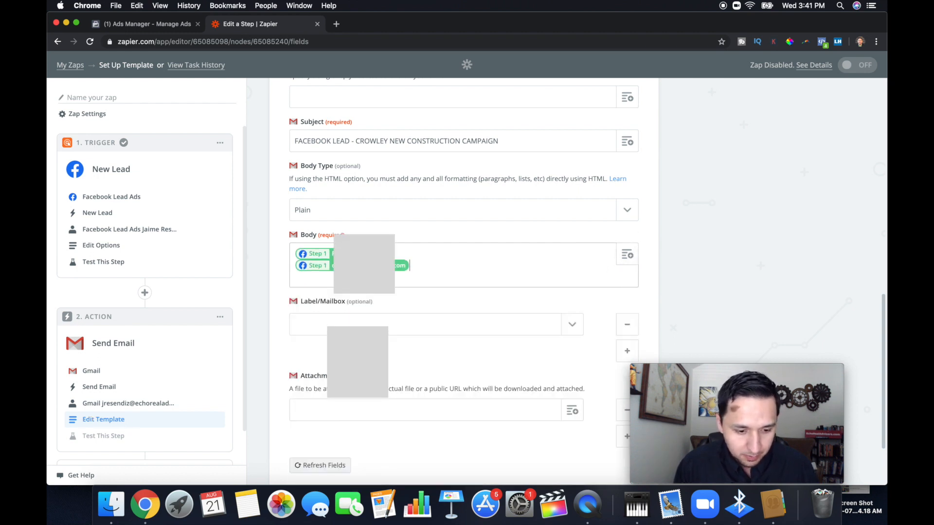
pyautogui.click(627, 255)
pyautogui.click(390, 388)
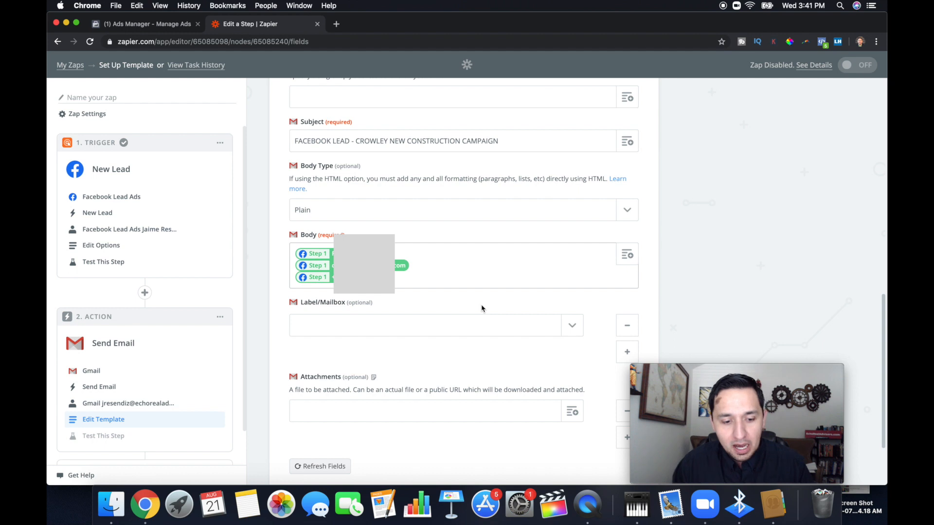
pyautogui.scroll(1, 482, 308)
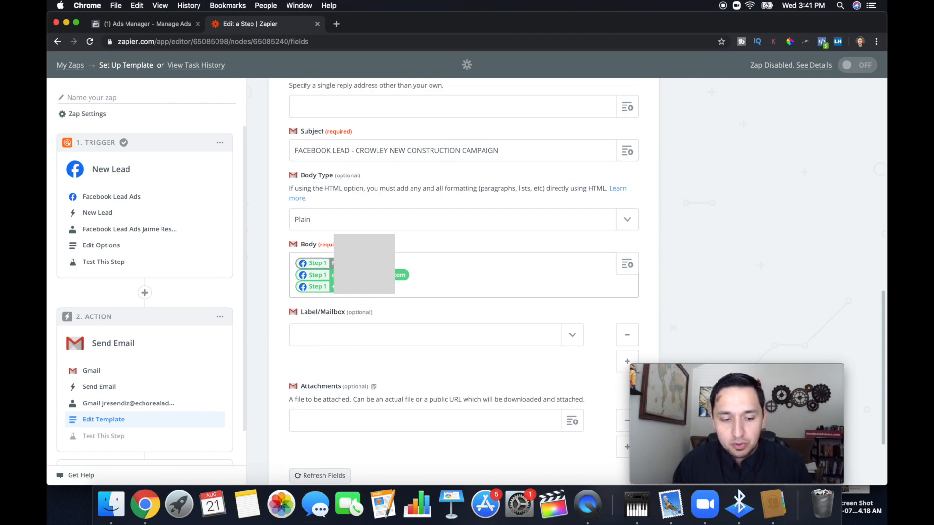
# Review the Send Email template's fields from the To address down through the Subject, Body, Label/Mailbox and Attachments.
pyautogui.scroll(6, 542, 258)
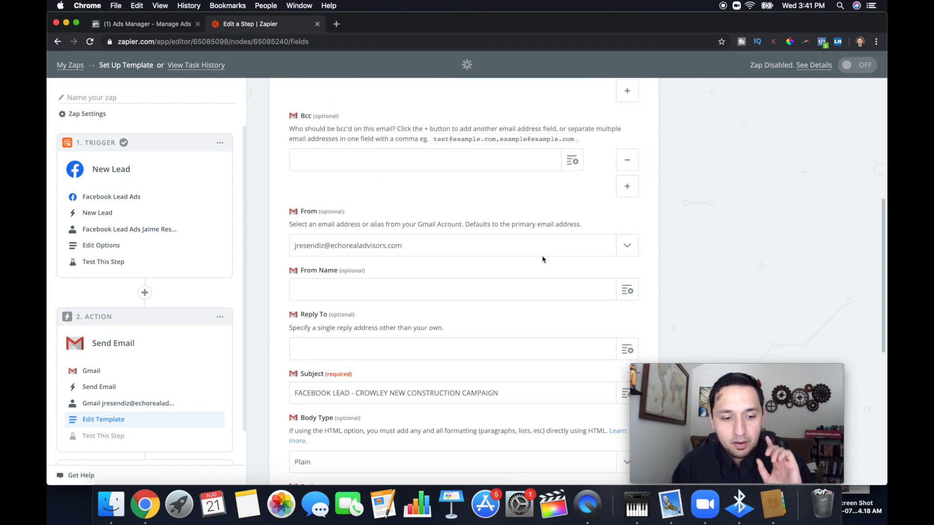
pyautogui.scroll(3, 353, 178)
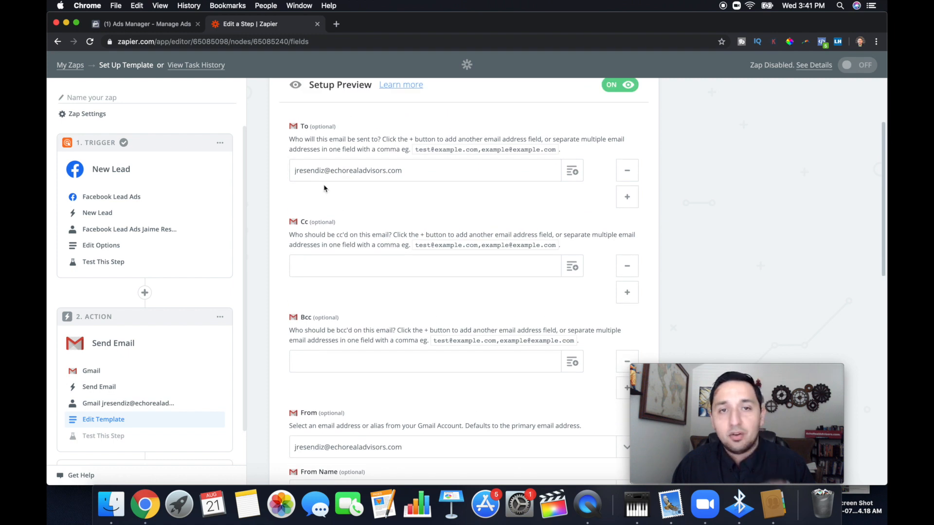
pyautogui.scroll(-5, 325, 189)
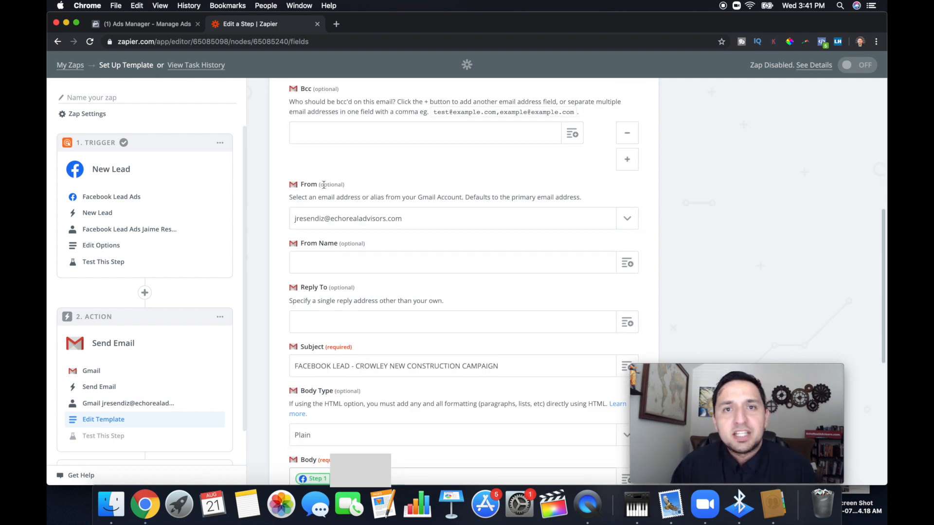
pyautogui.scroll(-3, 324, 186)
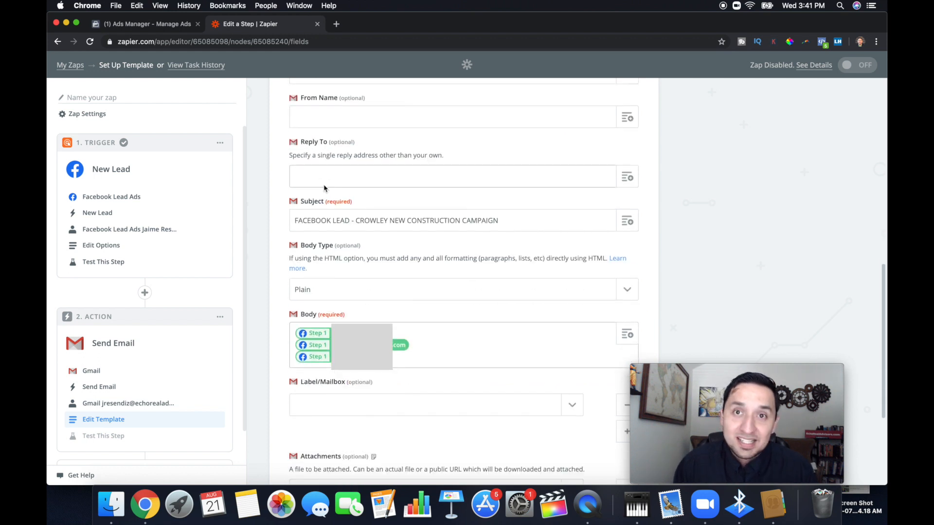
pyautogui.scroll(-1, 324, 189)
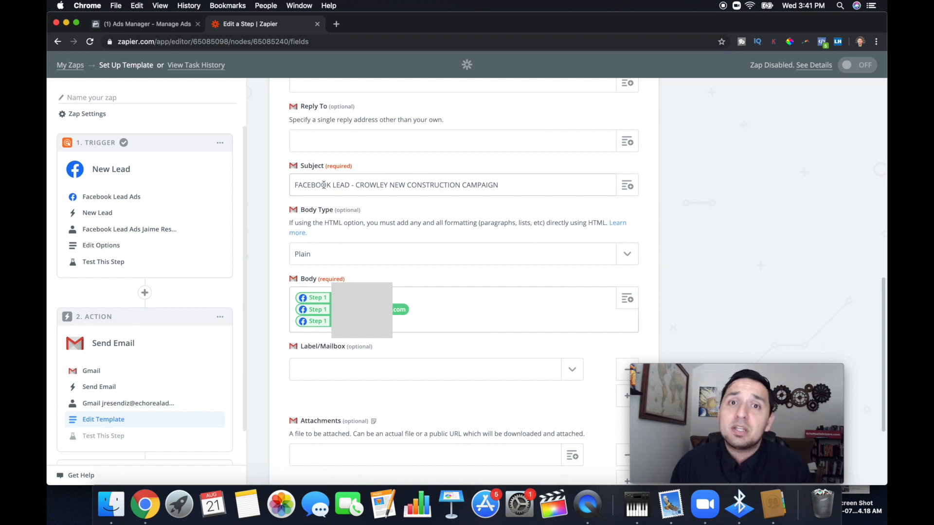
pyautogui.scroll(-4, 324, 185)
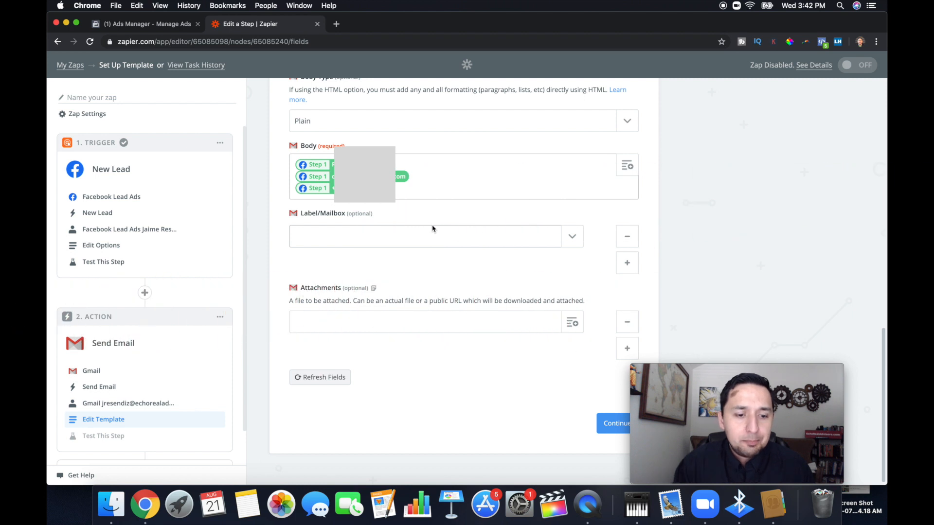
pyautogui.scroll(-1, 432, 229)
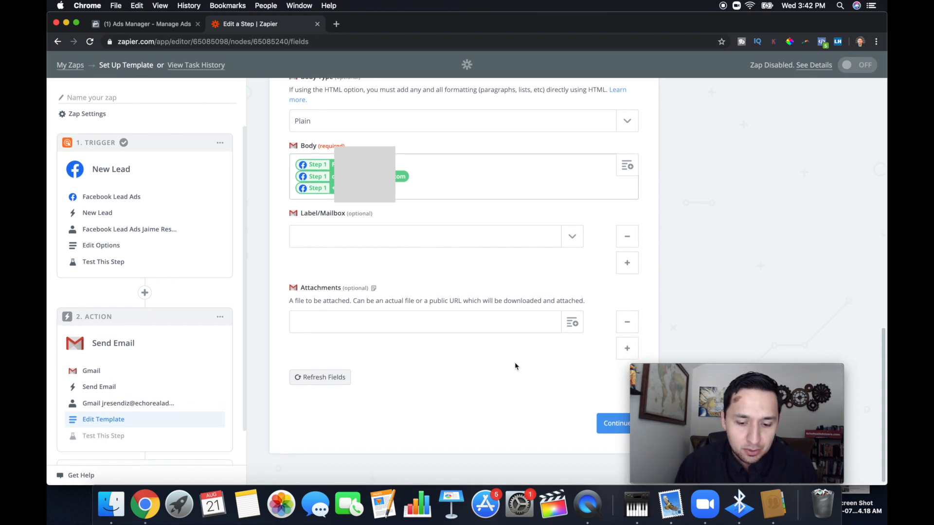
# Accept the email template, send a test email to Gmail and finish setting up the action step.
pyautogui.click(607, 427)
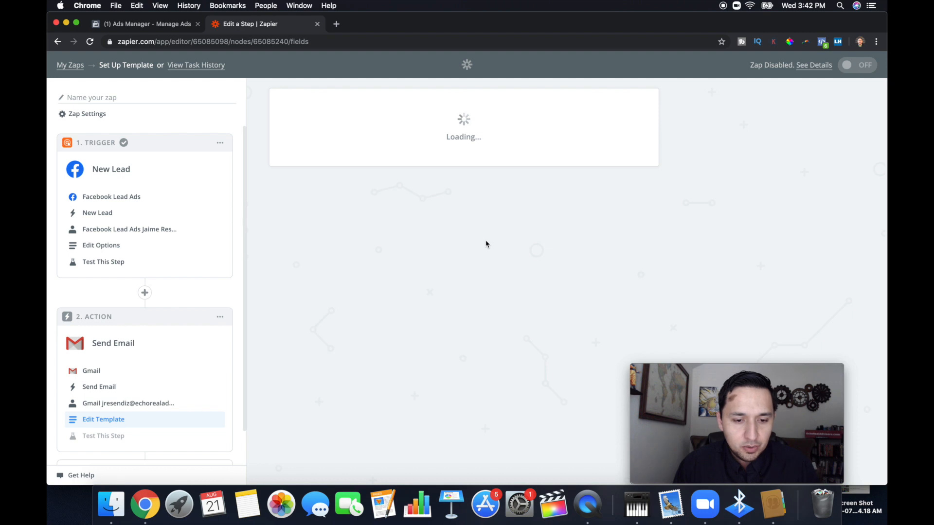
pyautogui.scroll(-5, 486, 243)
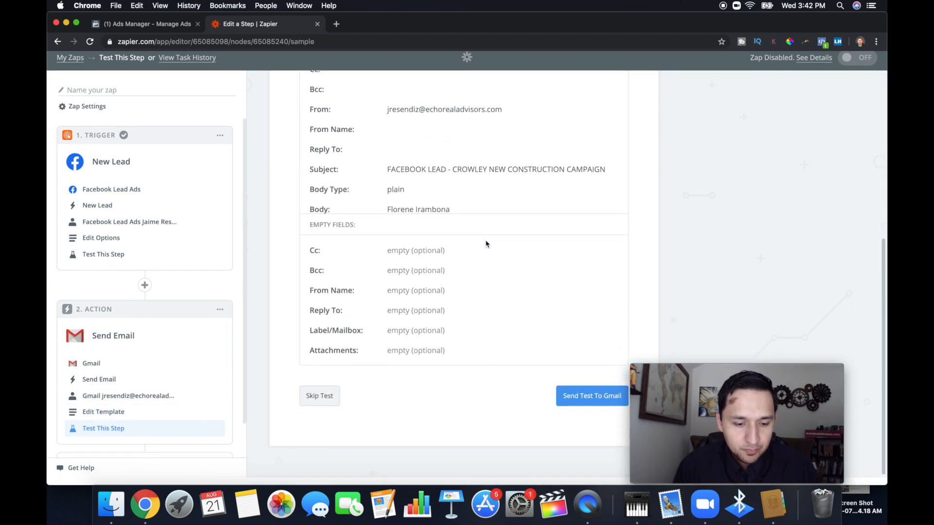
pyautogui.click(590, 408)
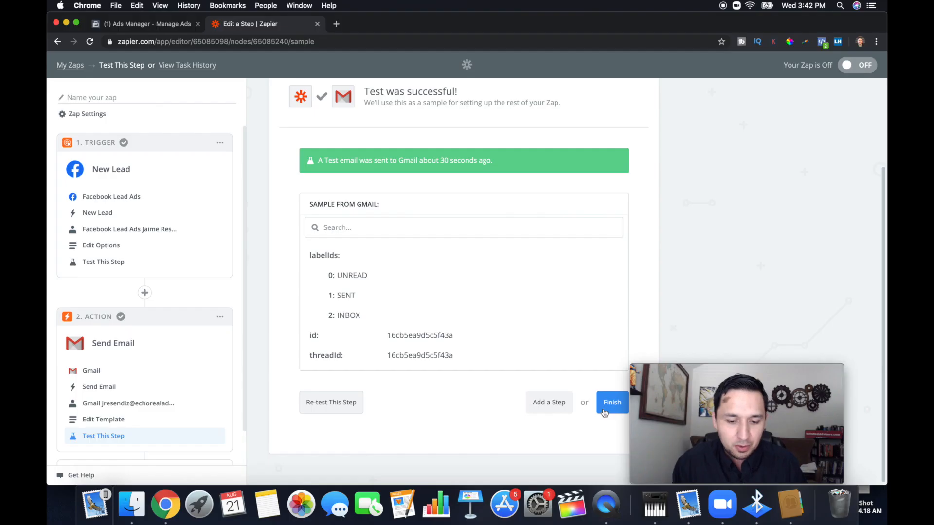
pyautogui.click(603, 409)
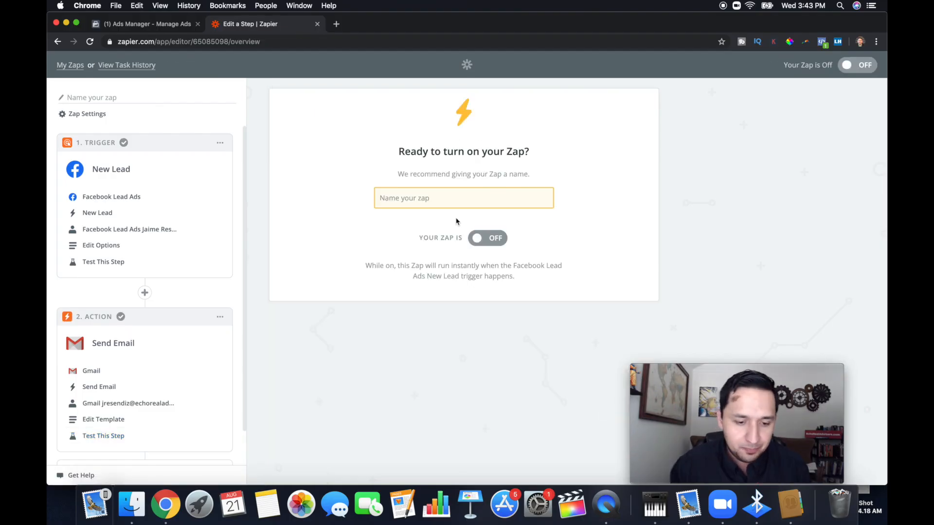
# Name the Zap "FB - GMAIL - CROW LEAD" and turn it on.
pyautogui.click(422, 207)
pyautogui.write('FB ')
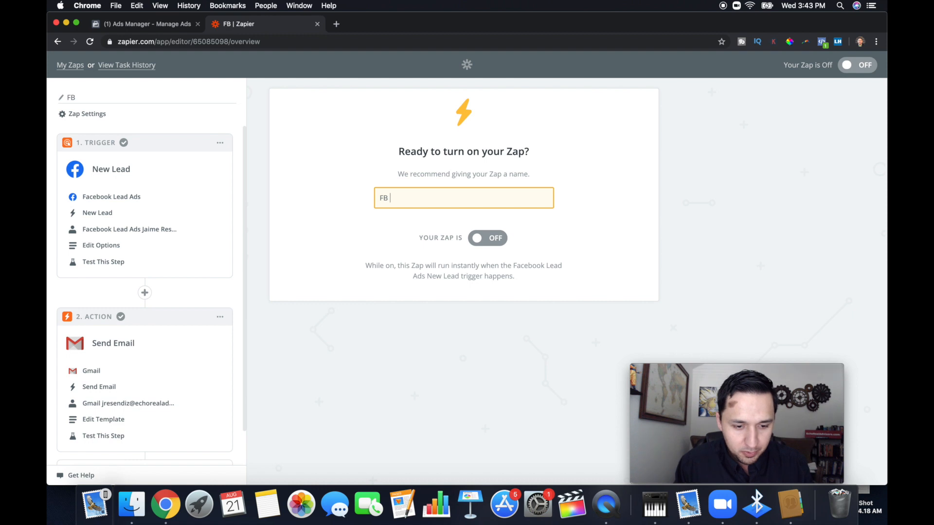
pyautogui.write('- GM')
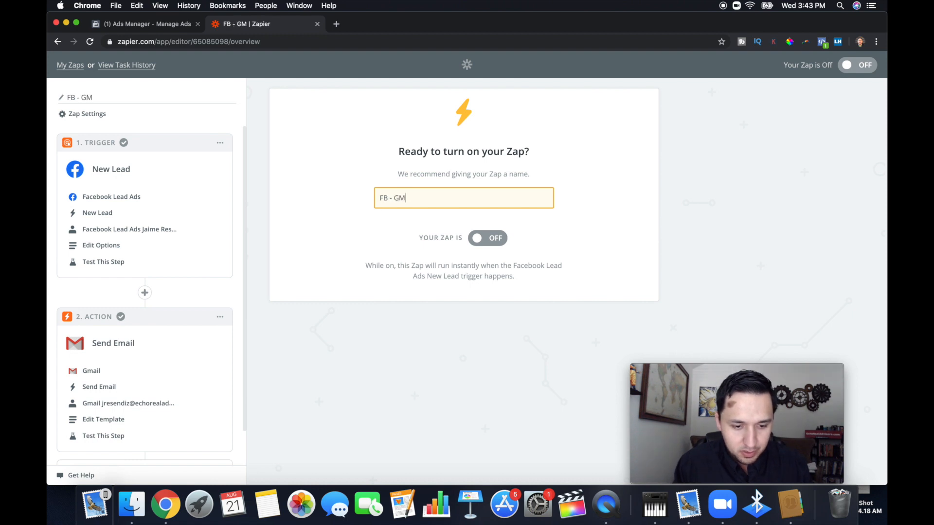
pyautogui.write('AIL - ')
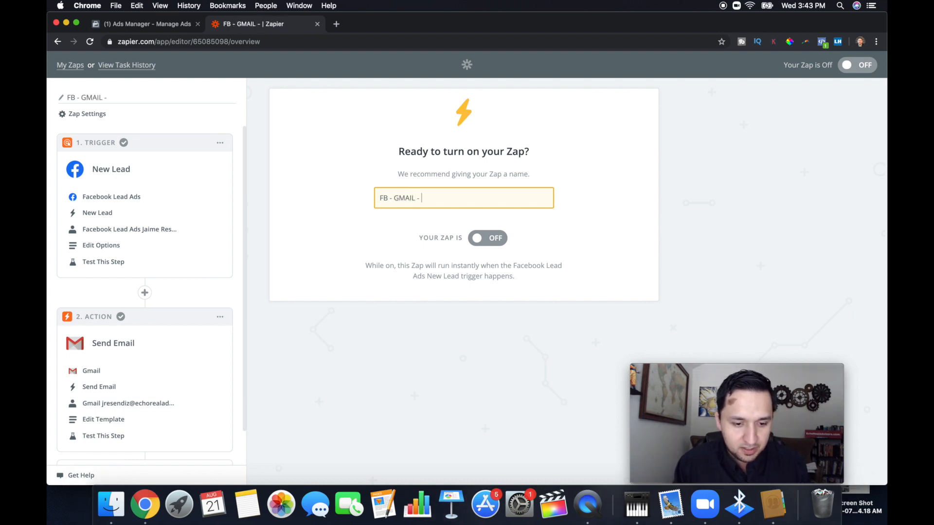
pyautogui.write('NE')
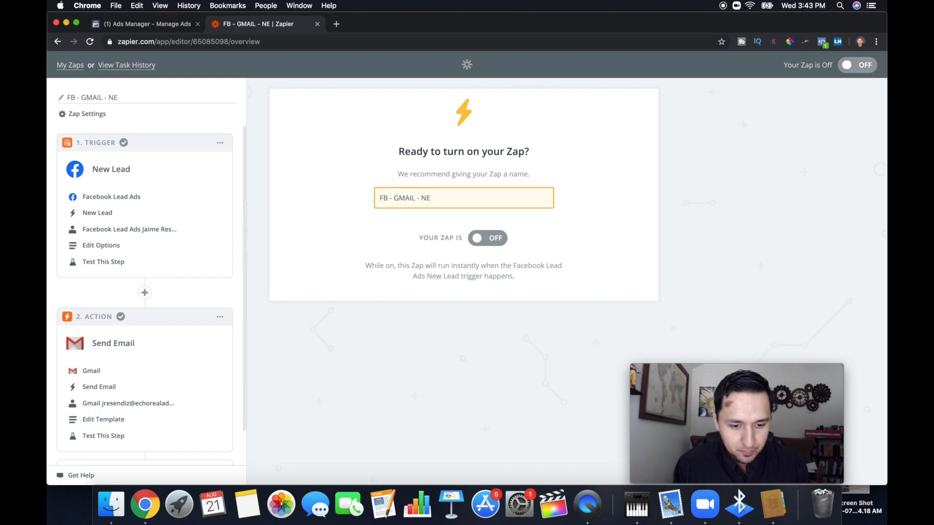
pyautogui.press('BackSpace')
pyautogui.press('BackSpace')
pyautogui.write('CROW ')
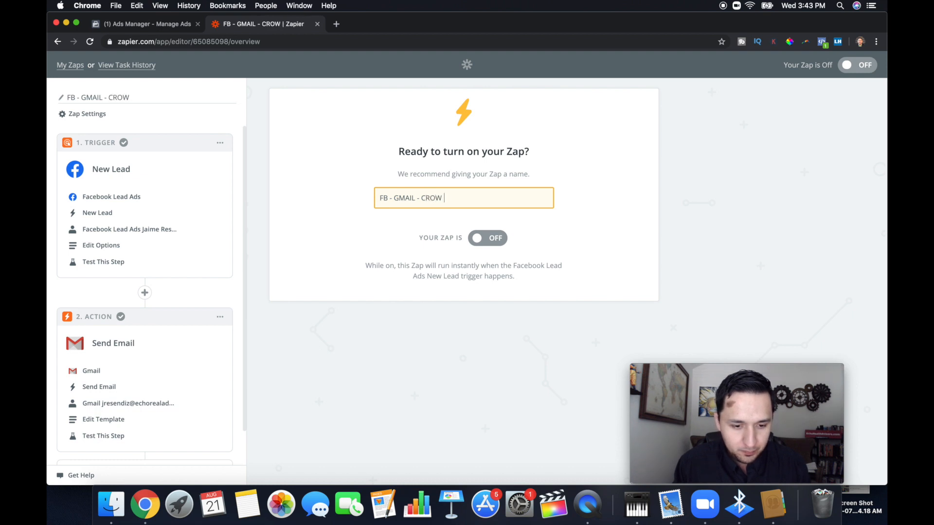
pyautogui.write('LEAD')
pyautogui.click(497, 242)
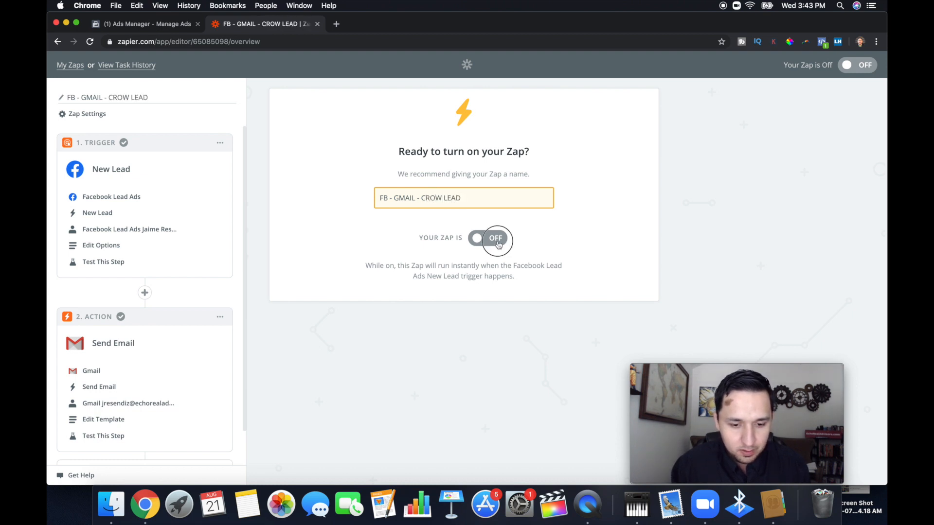